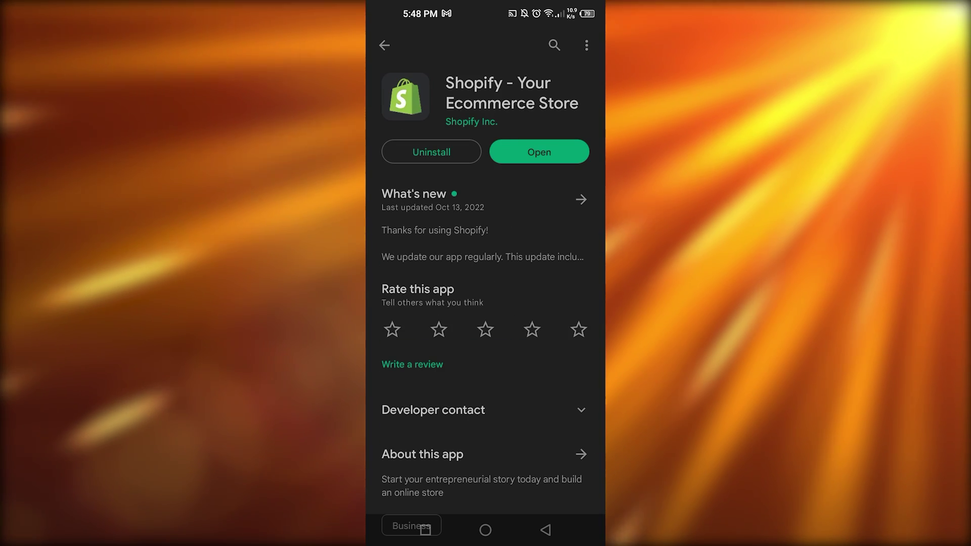
- Scroll down the Shopify app's Play Store listing and back up to the top
scroll(486, 303, "down", 8)
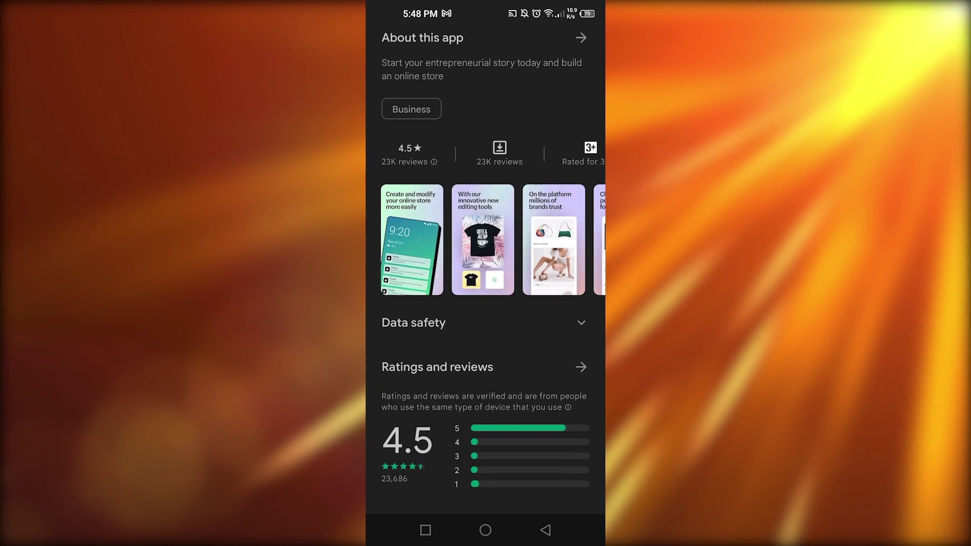
scroll(486, 303, "up", 6)
scroll(486, 304, "up", 3)
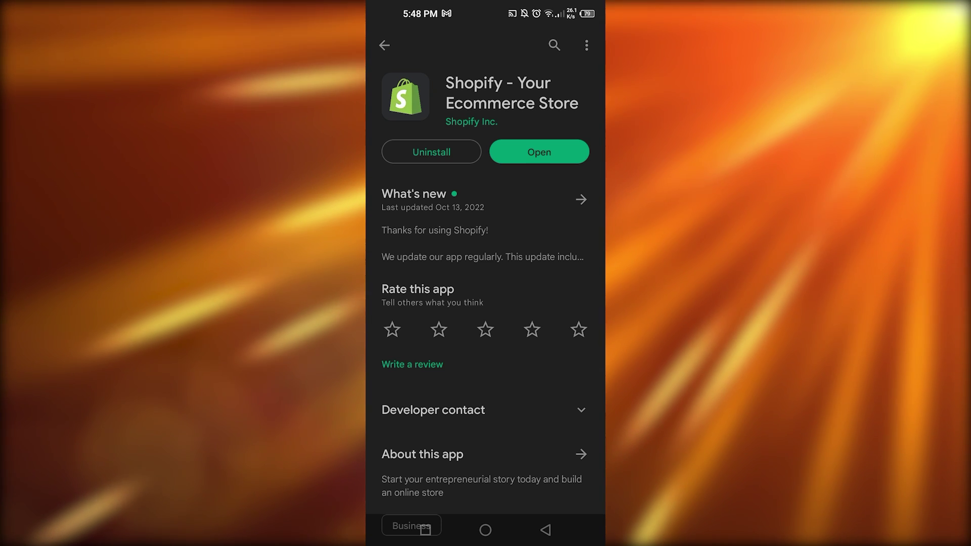
- Switch to the Shopify app from the recent-apps overview
left_click(425, 530)
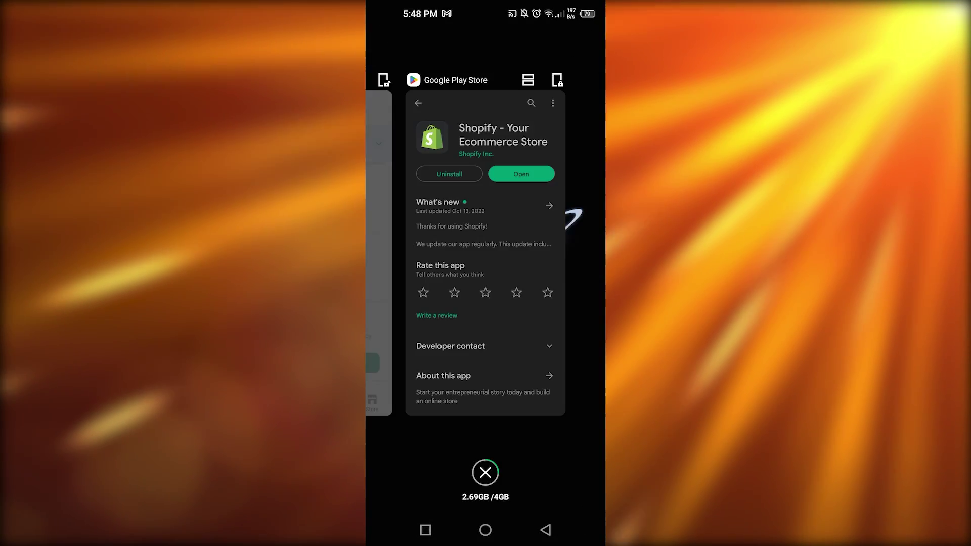
left_click_drag(446, 253, 582, 253)
left_click(470, 253)
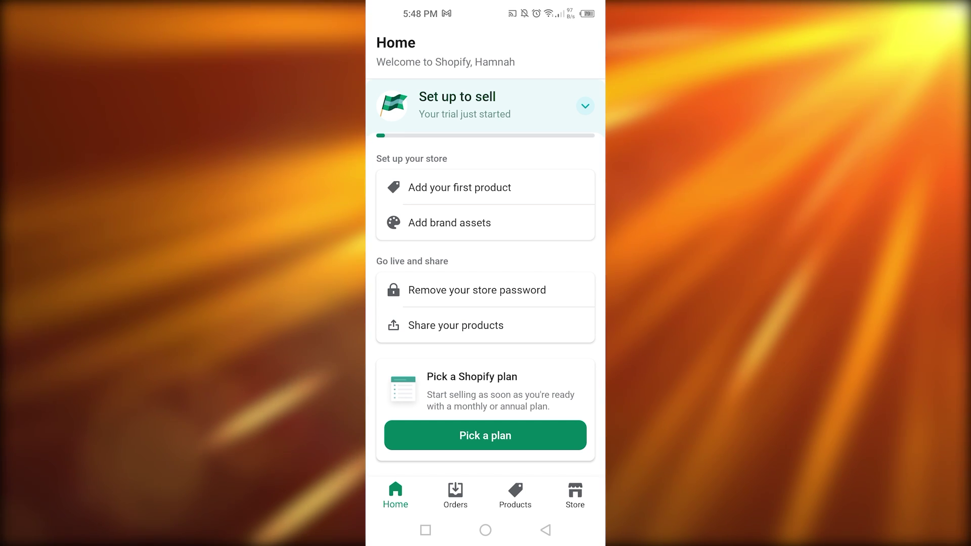
- Add a new store to the account named 'TestStore'
left_click(575, 493)
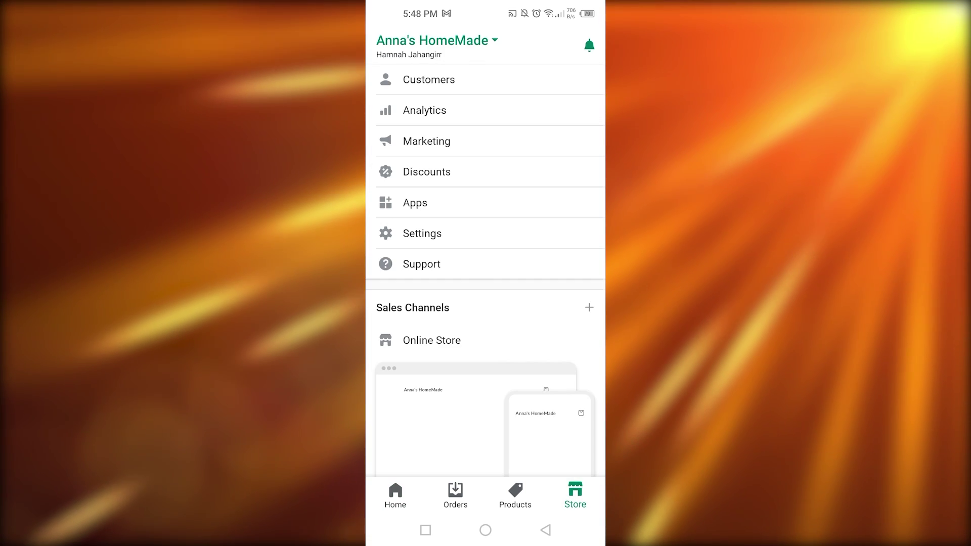
left_click(437, 40)
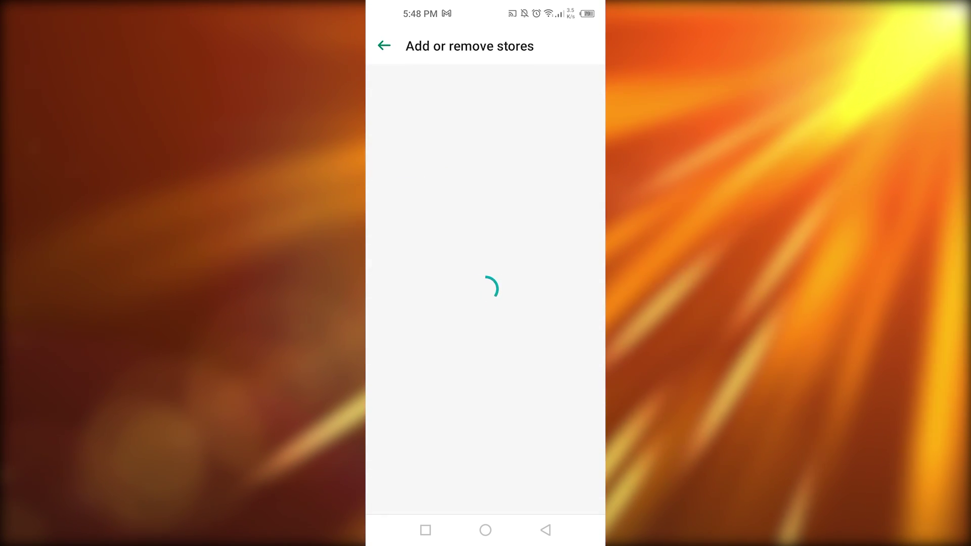
left_click(589, 46)
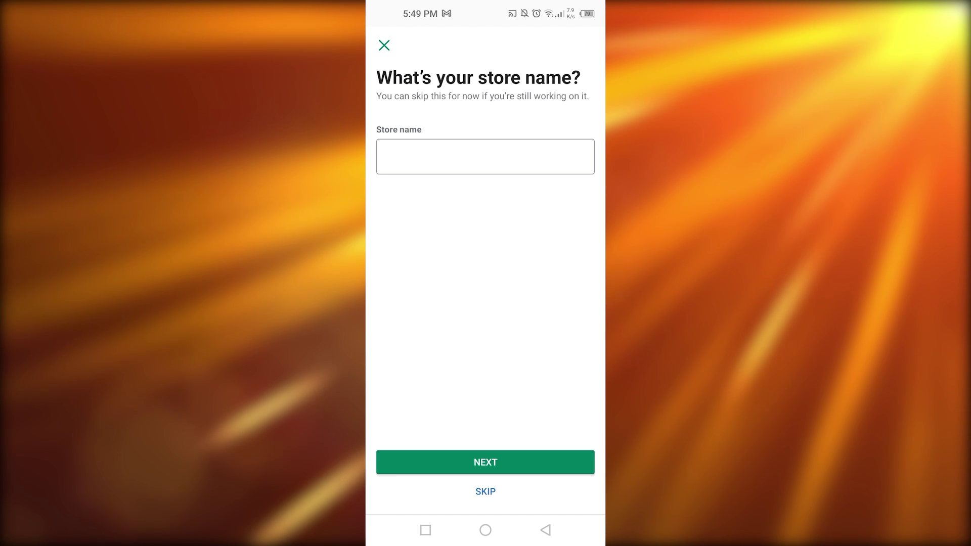
type("T")
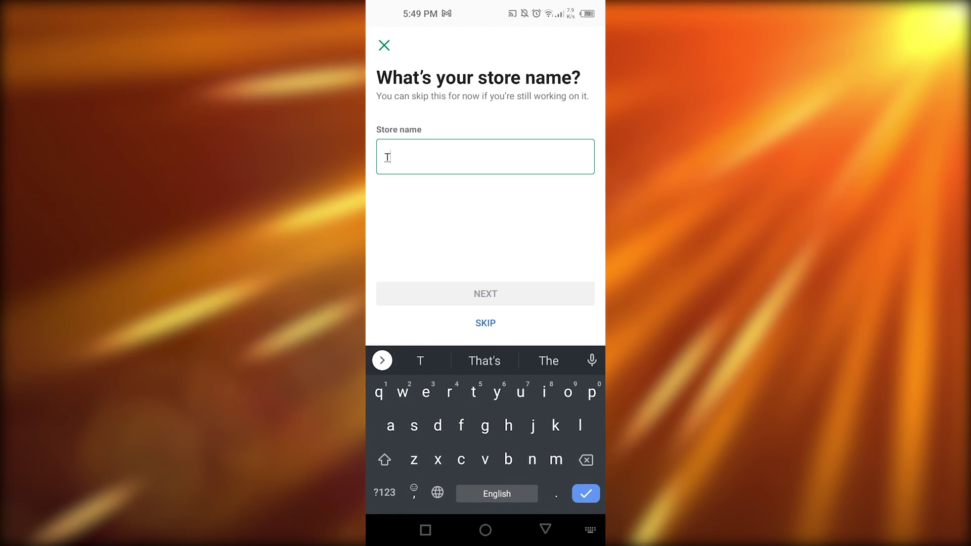
type("estStore")
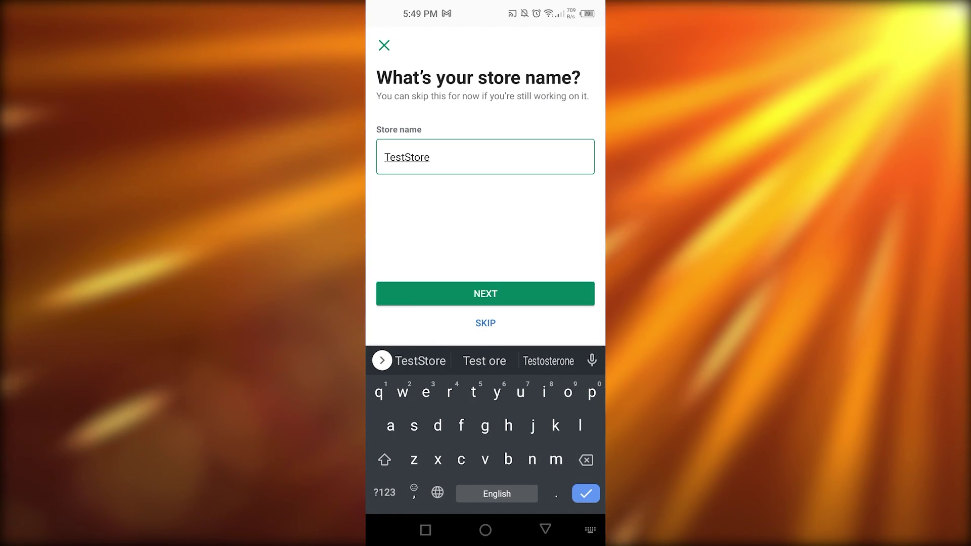
key("Return")
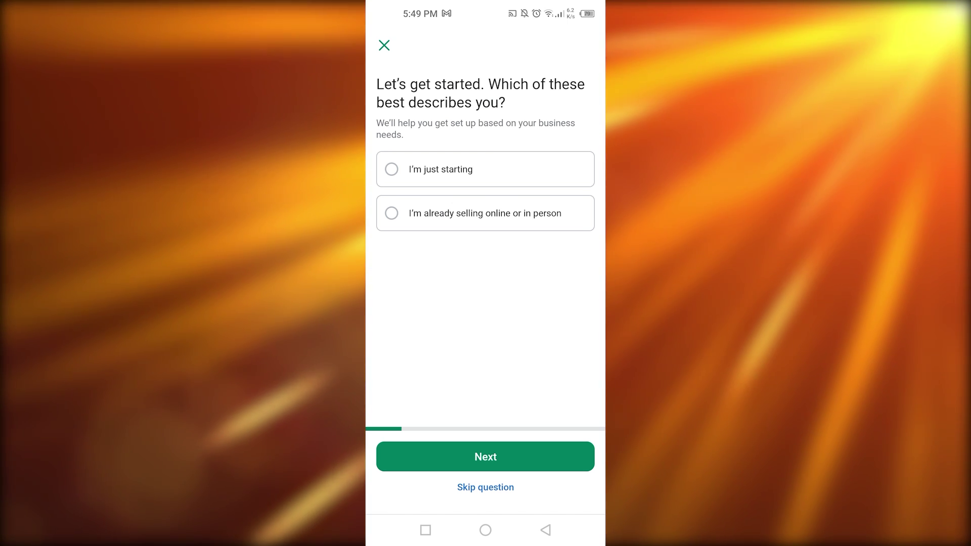
- Answer "I'm just starting" and continue to the where-to-sell question
left_click(441, 169)
left_click(486, 457)
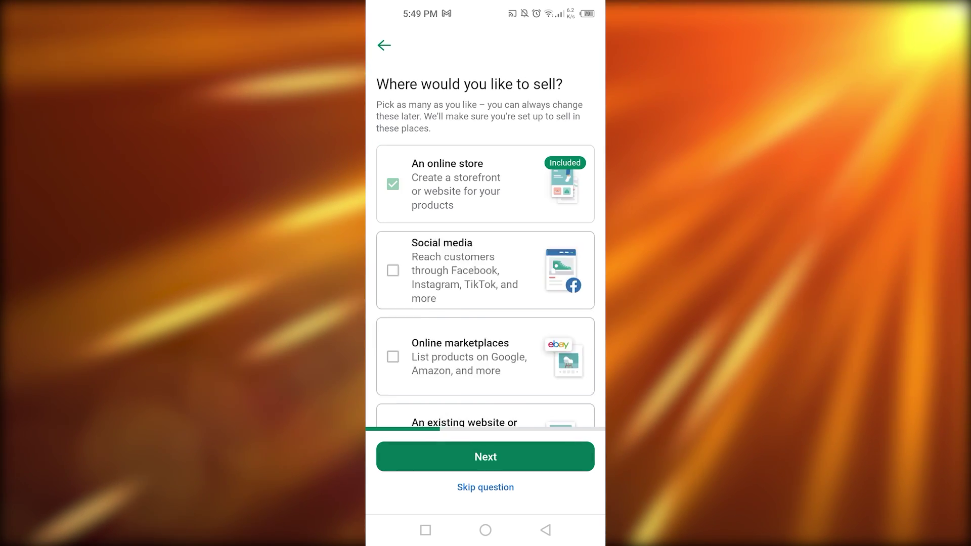
scroll(486, 354, "down", 2)
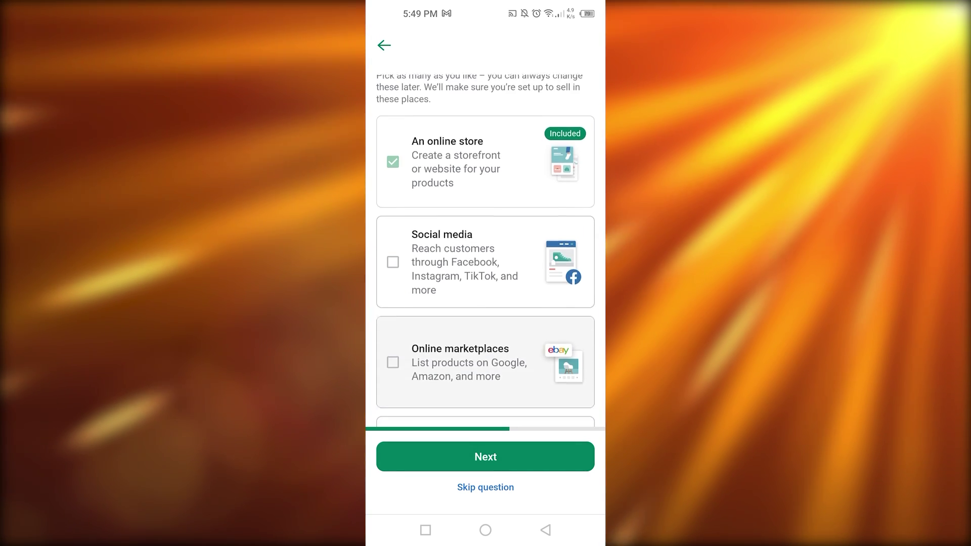
scroll(486, 329, "down", 3)
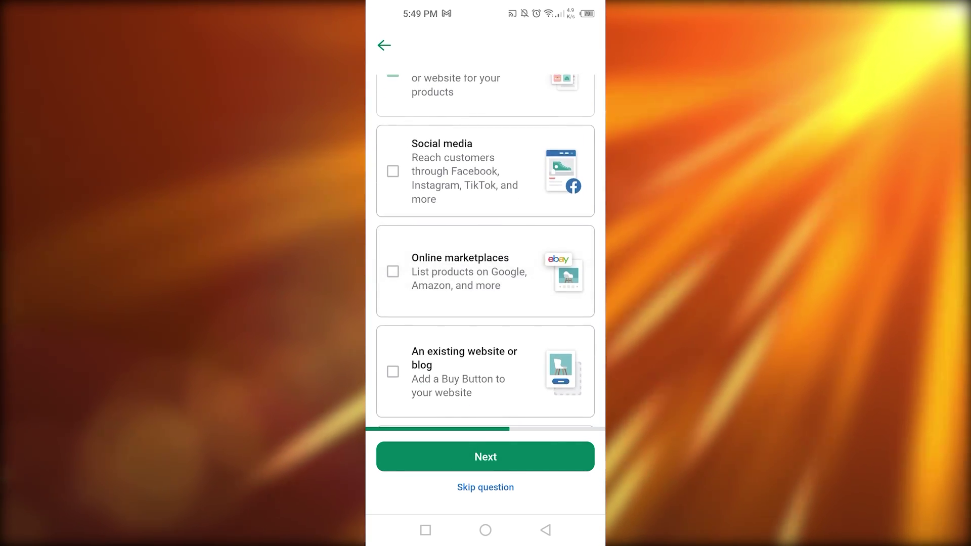
scroll(486, 304, "down", 3)
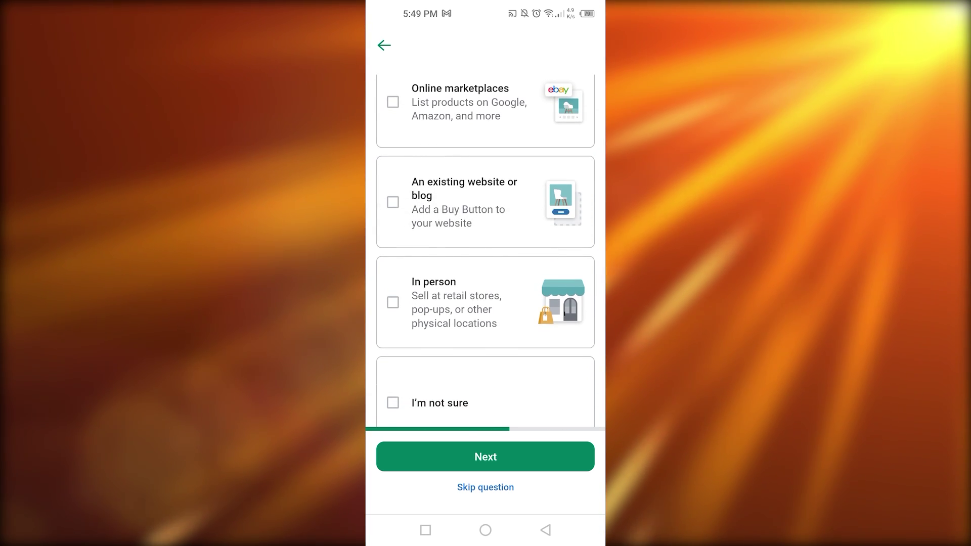
- Scroll through the 'Where would you like to sell?' options and tap one of them
scroll(485, 304, "up", 1)
scroll(486, 304, "up", 4)
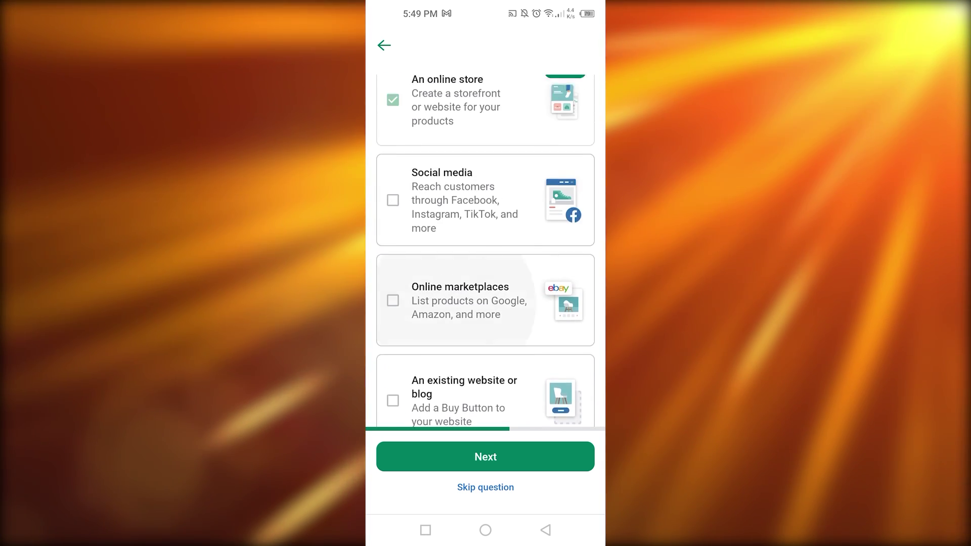
scroll(486, 253, "up", 2)
scroll(486, 253, "down", 1)
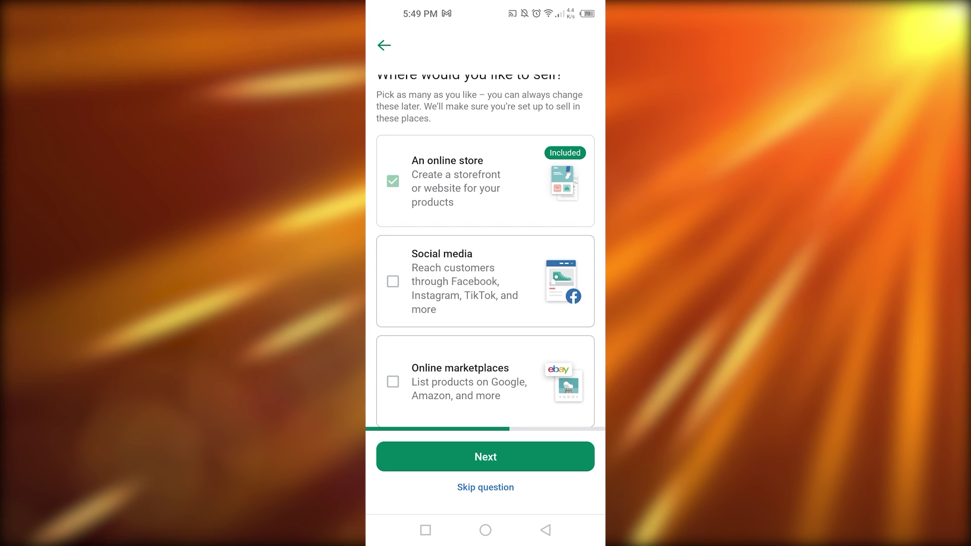
scroll(485, 303, "down", 2)
scroll(486, 303, "up", 1)
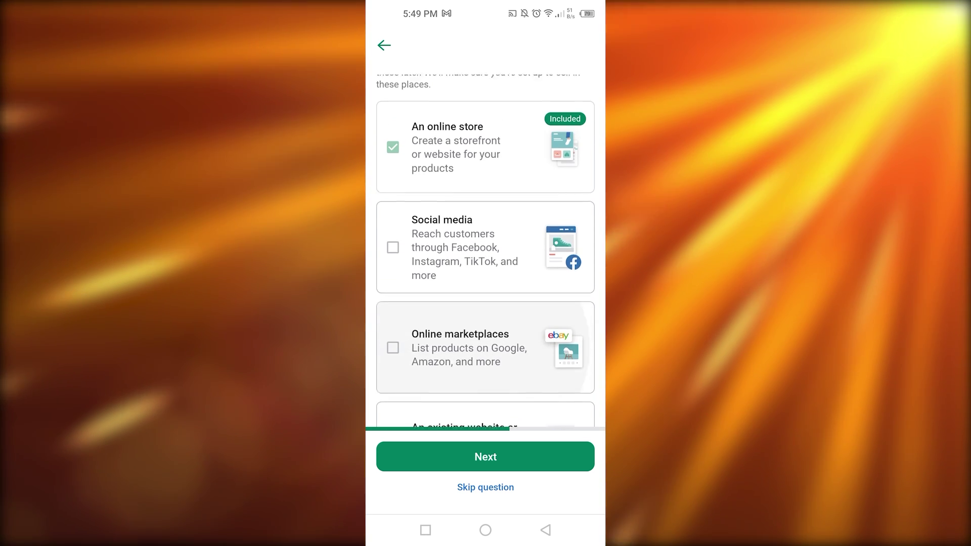
left_click(455, 255)
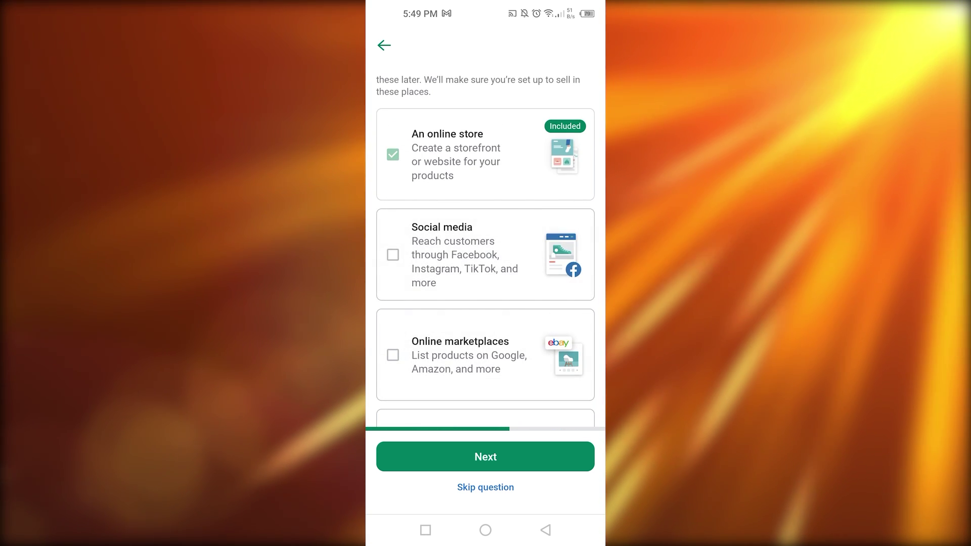
scroll(486, 253, "down", 1)
scroll(486, 253, "down", 4)
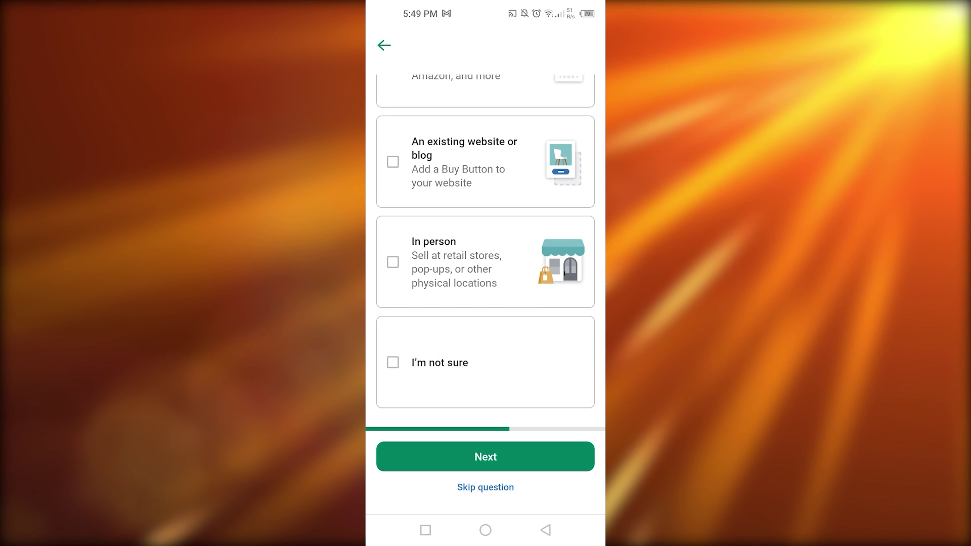
- Accept the sales channels, keeping the online store, and continue
left_click(485, 457)
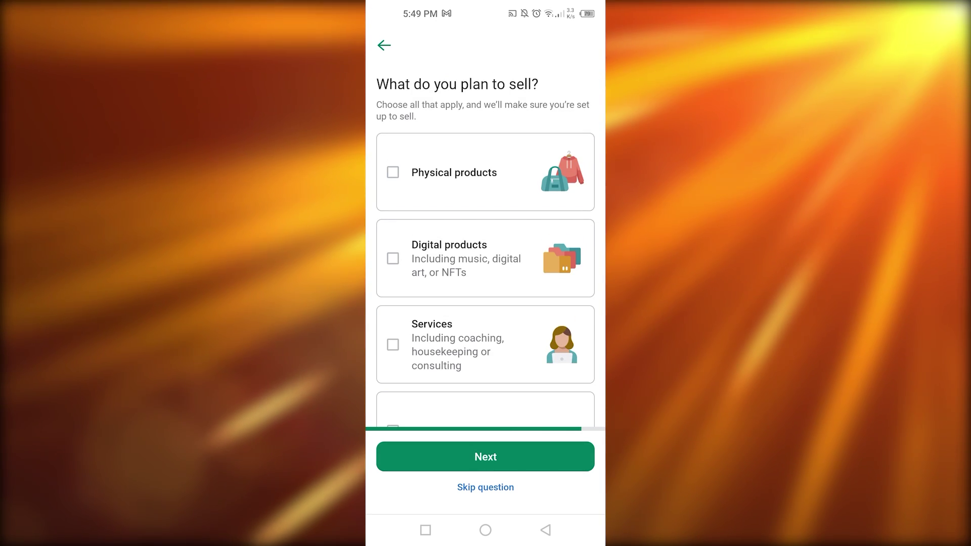
scroll(486, 278, "down", 2)
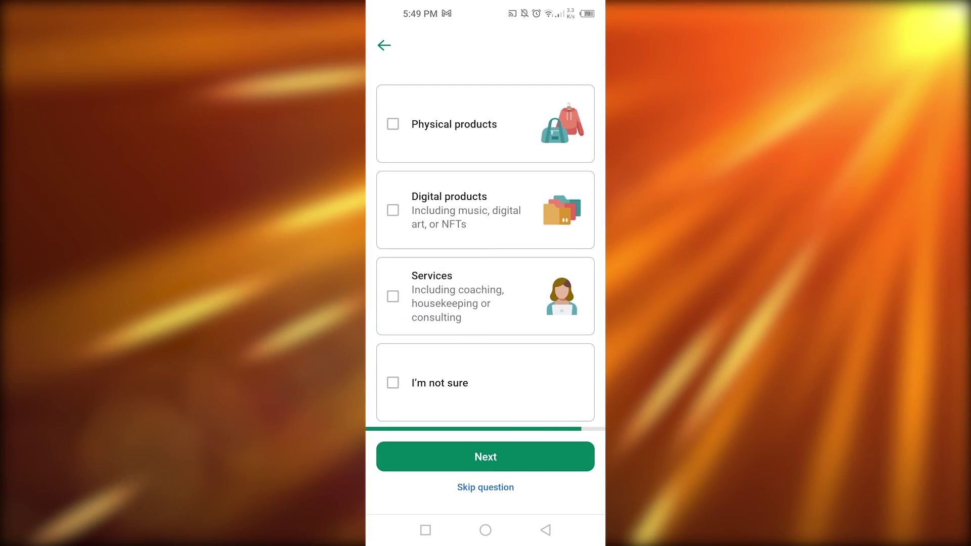
scroll(486, 253, "down", 1)
scroll(486, 253, "up", 2)
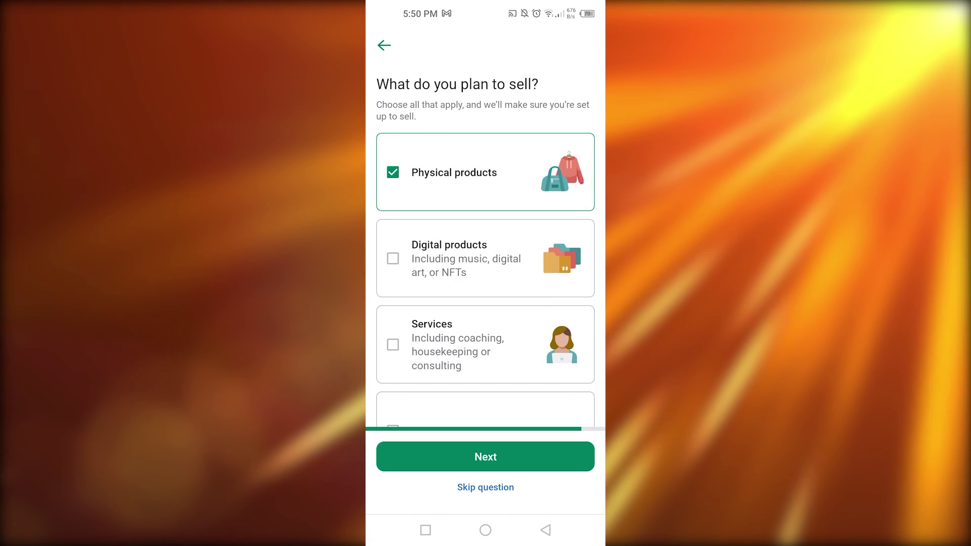
- Confirm selling physical products and choose 'I'll find or make products myself'
left_click(485, 456)
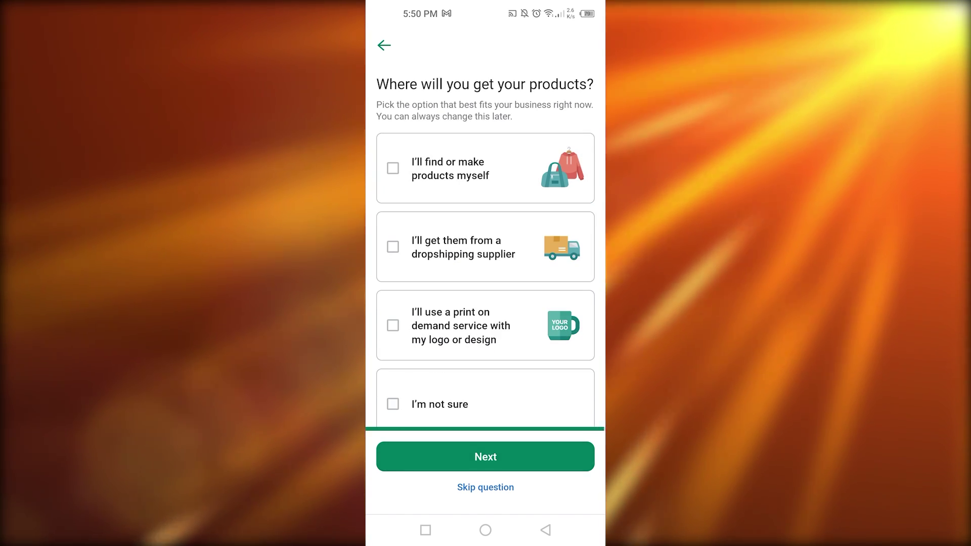
scroll(486, 253, "down", 1)
scroll(486, 253, "up", 1)
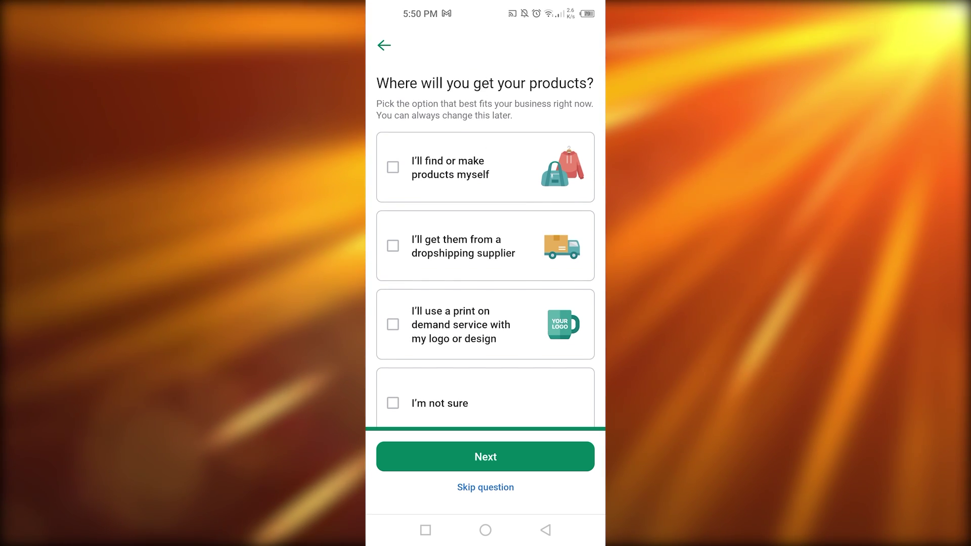
scroll(486, 253, "down", 1)
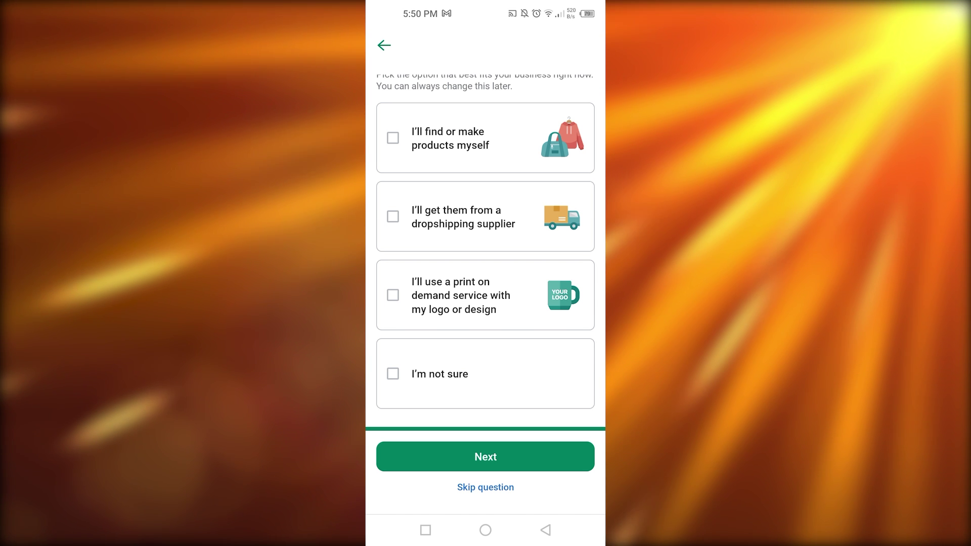
scroll(486, 295, "down", 1)
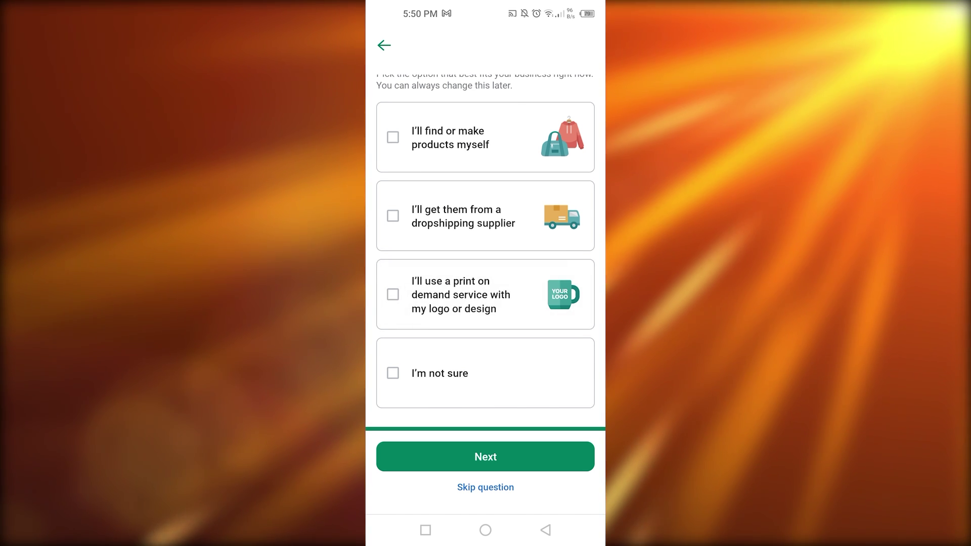
scroll(486, 253, "up", 1)
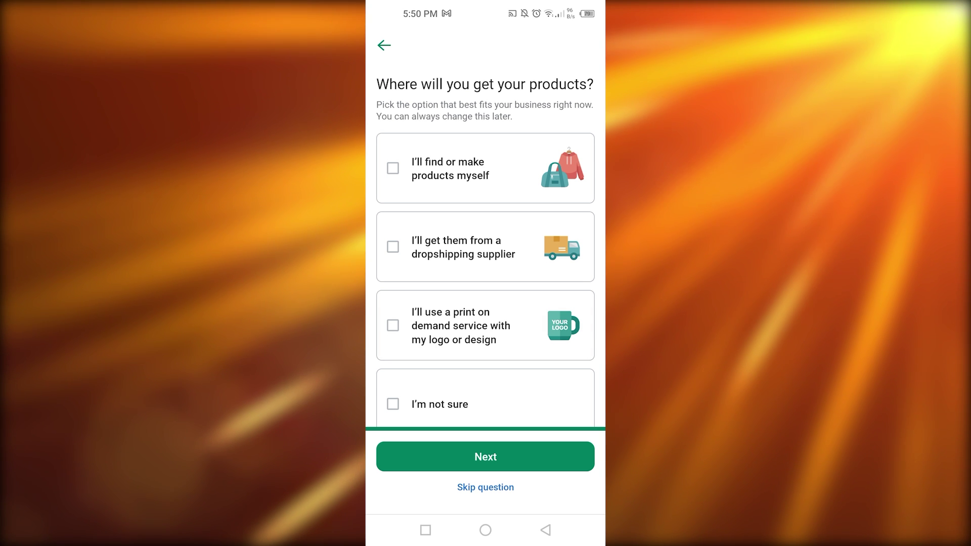
left_click(393, 168)
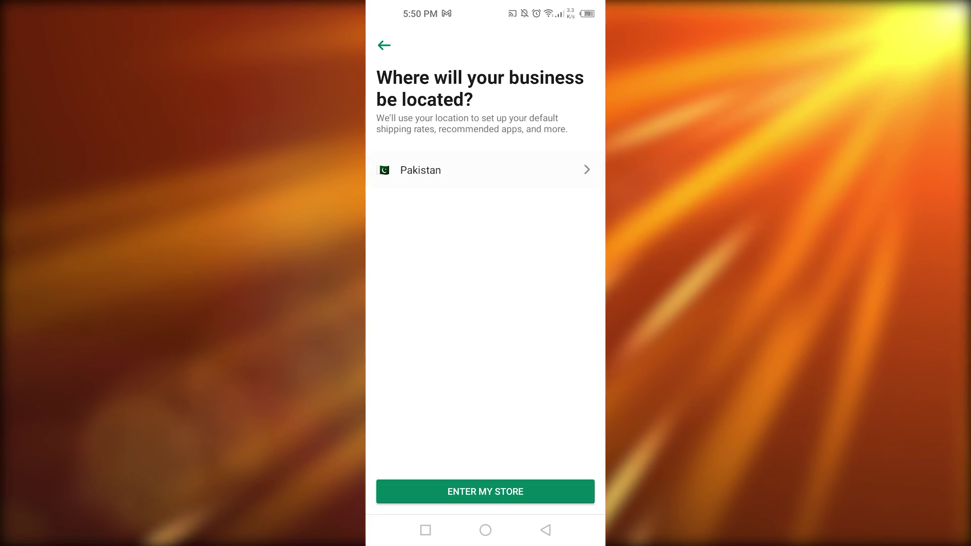
- Keep Pakistan as the business location
left_click(486, 170)
scroll(485, 284, "down", 3)
scroll(485, 283, "down", 6)
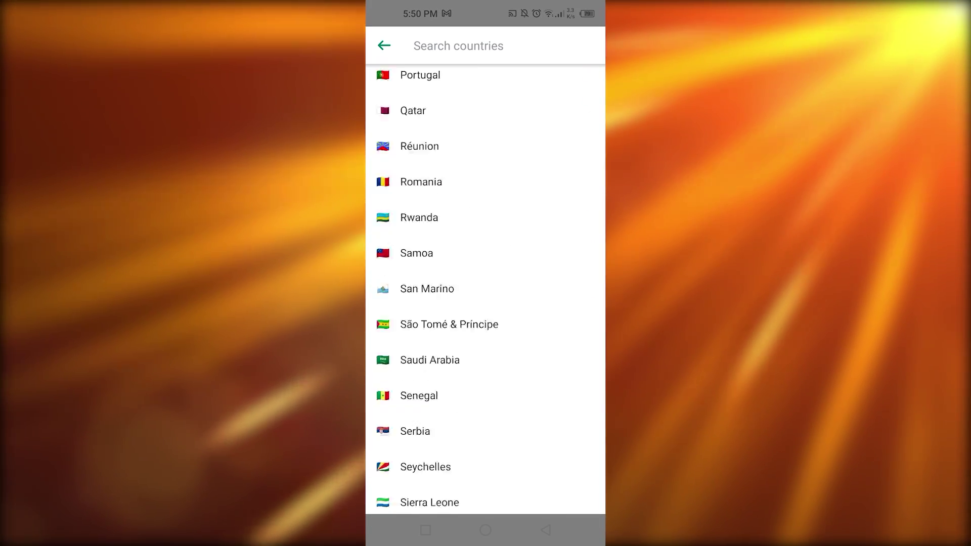
scroll(485, 283, "up", 5)
left_click(420, 115)
- Enter the new TestStore and bring up its Store management menu
left_click(486, 492)
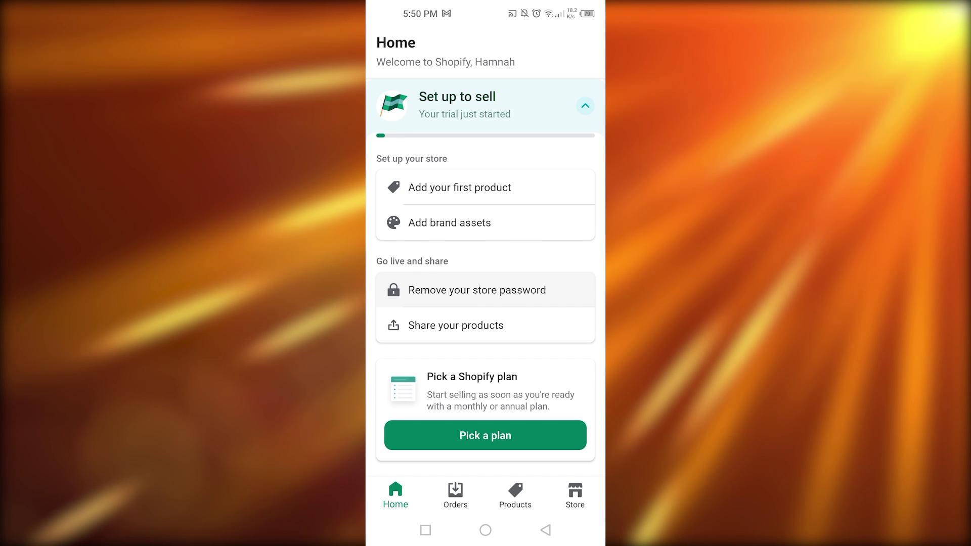
left_click(575, 494)
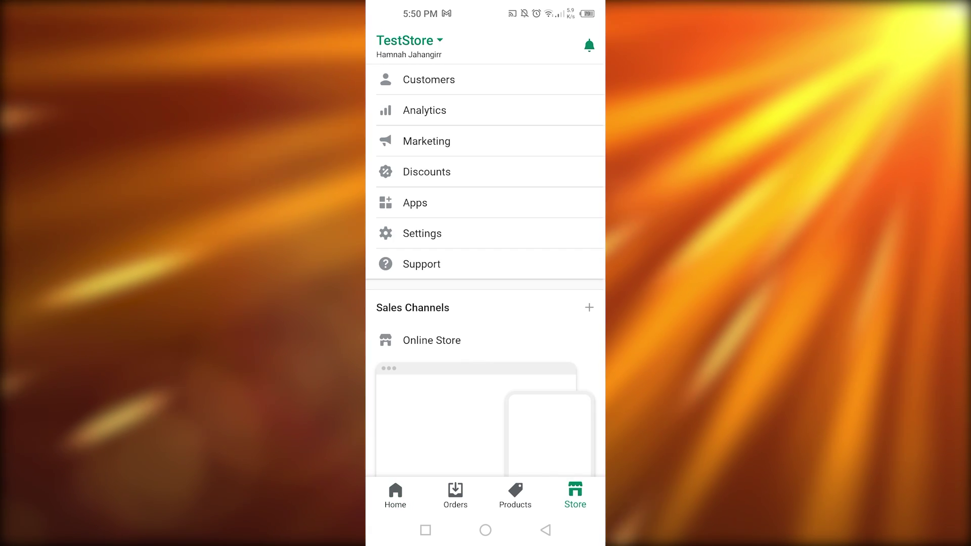
scroll(486, 202, "down", 2)
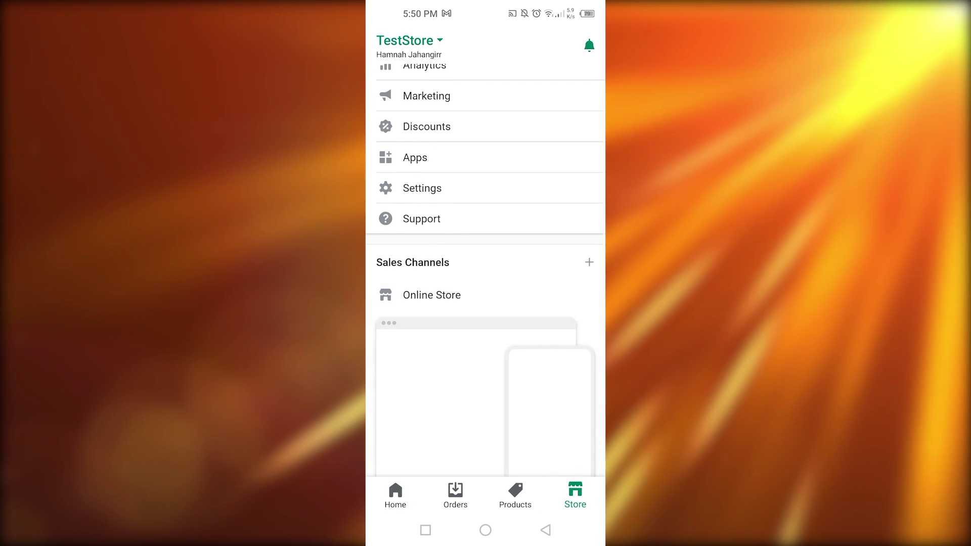
- Open TestStore's Settings and scroll through its categories
scroll(486, 203, "up", 2)
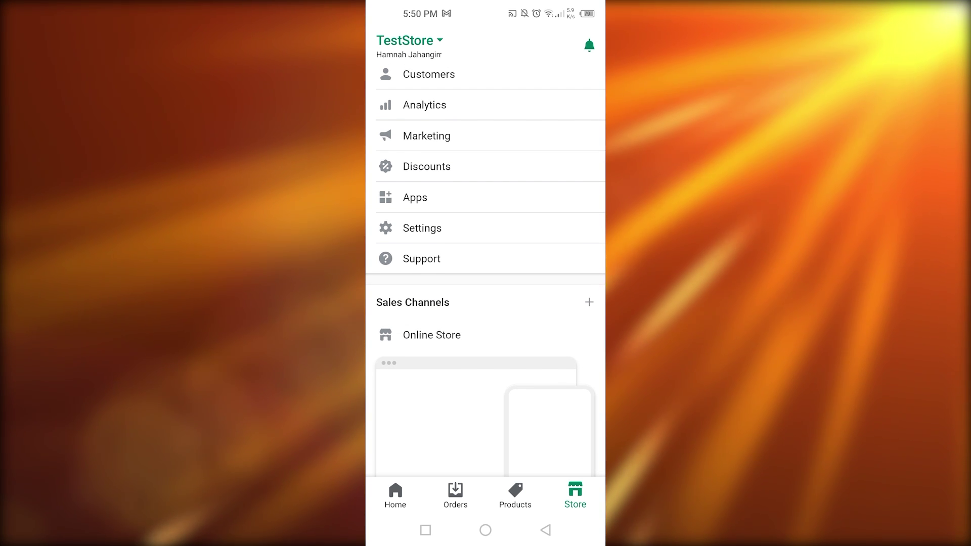
left_click(423, 229)
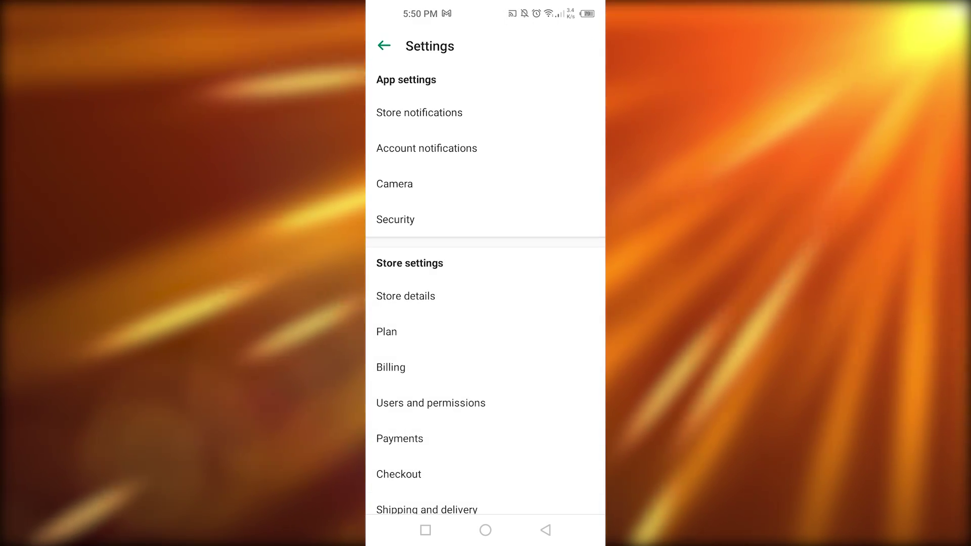
scroll(485, 273, "down", 1)
scroll(485, 273, "up", 1)
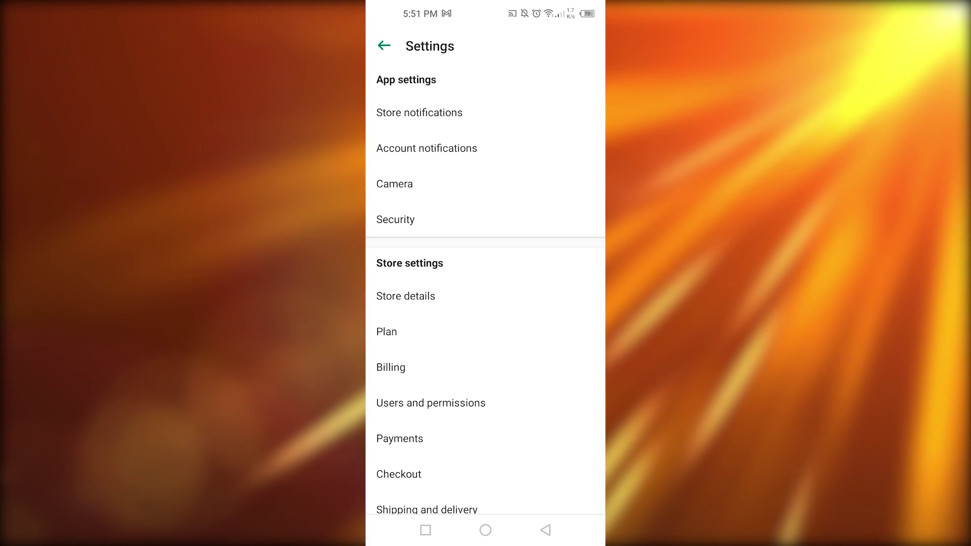
scroll(486, 289, "down", 1)
scroll(486, 288, "down", 2)
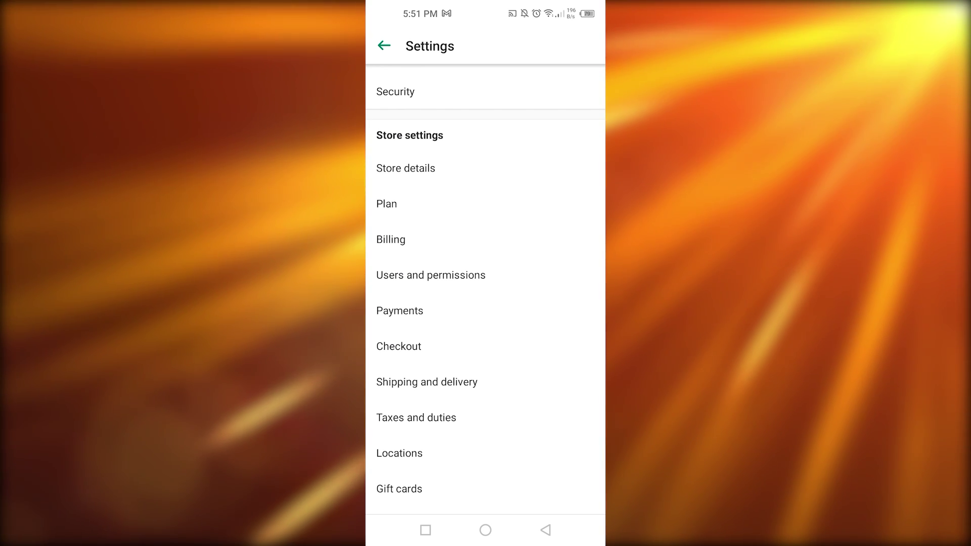
scroll(485, 288, "down", 2)
scroll(486, 288, "down", 1)
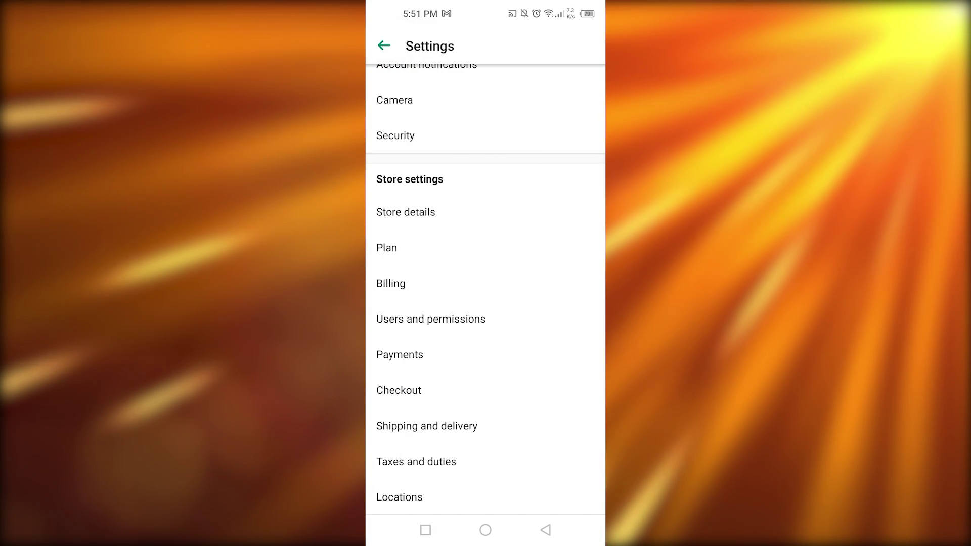
- View the store's Plan details, then close them and continue down the Settings list
left_click(405, 247)
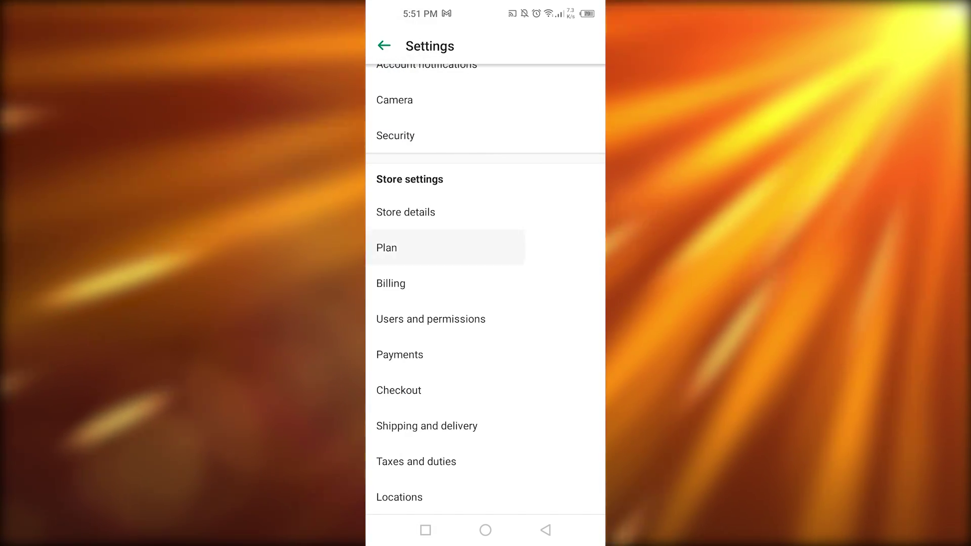
left_click(385, 45)
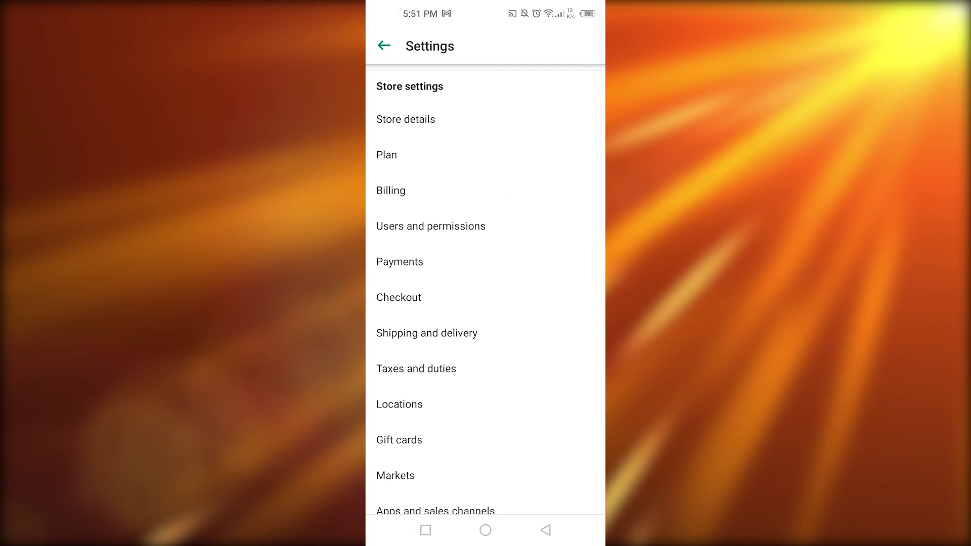
scroll(485, 288, "down", 1)
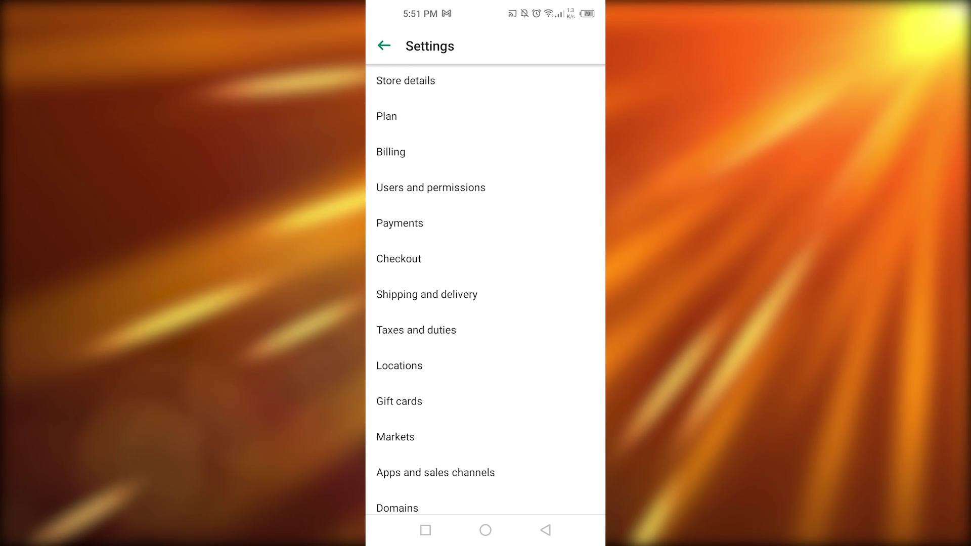
- Glance at the Payments settings, then return and scroll down the Settings list
left_click(399, 223)
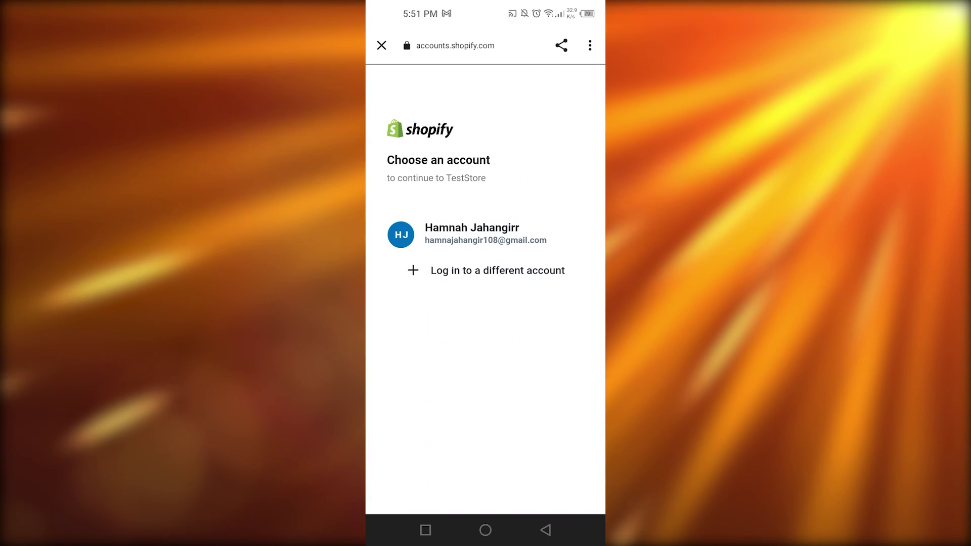
left_click(380, 44)
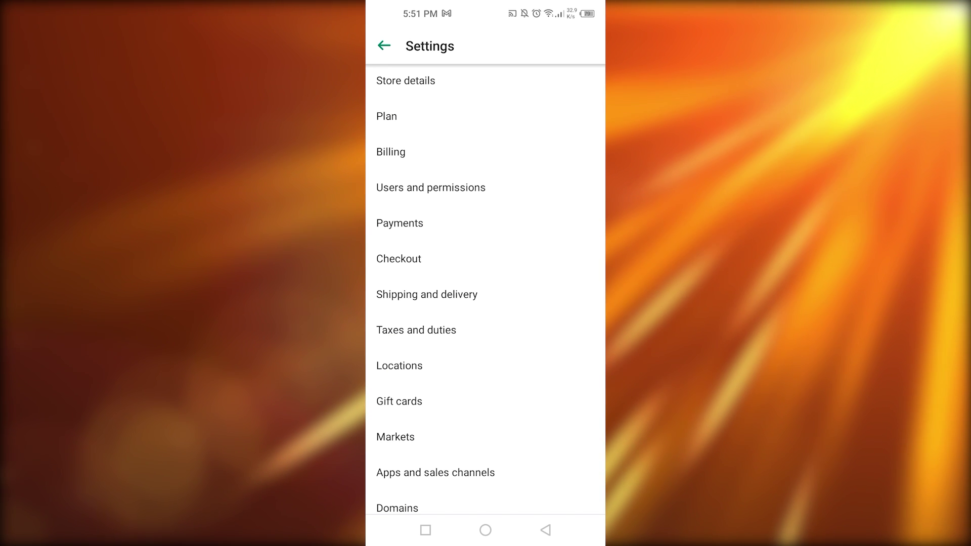
scroll(486, 309, "down", 2)
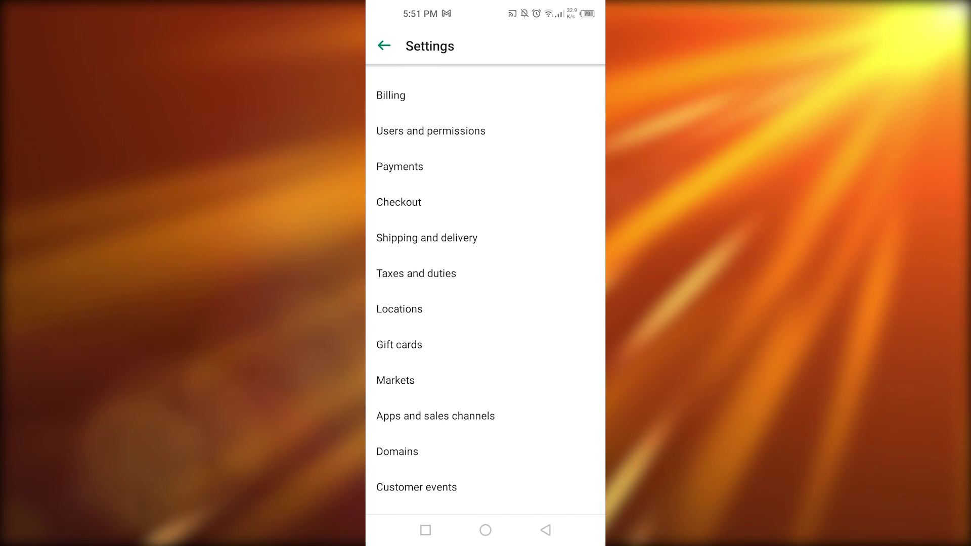
scroll(486, 283, "down", 1)
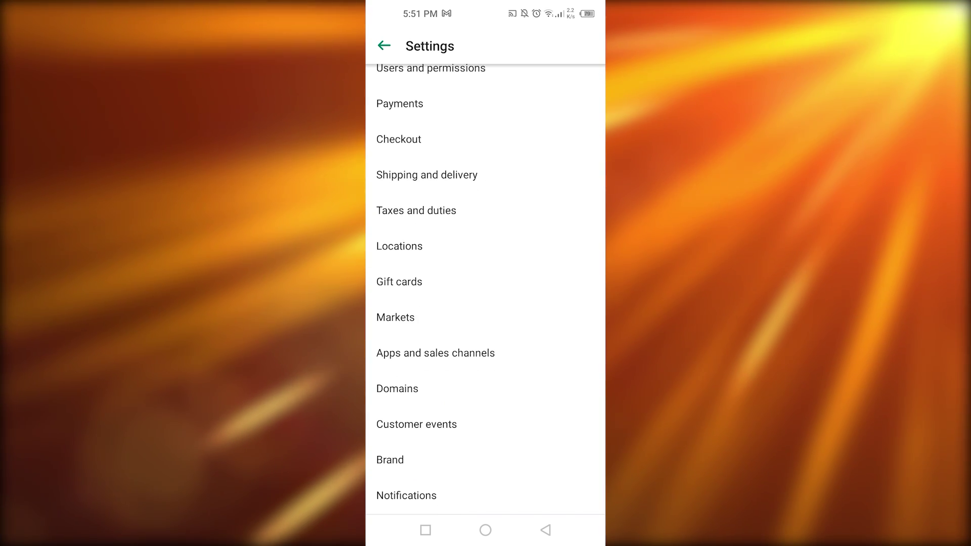
scroll(485, 288, "down", 1)
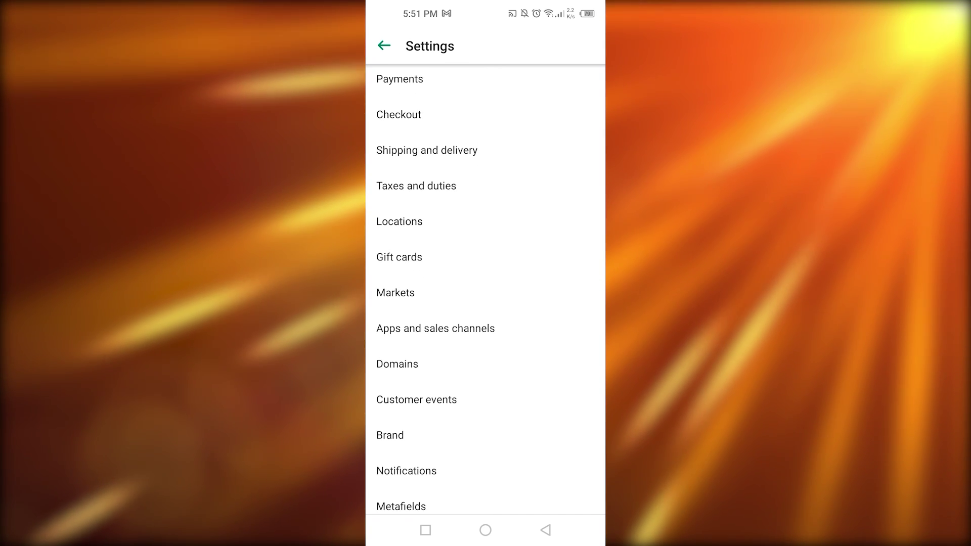
scroll(486, 288, "down", 2)
scroll(486, 289, "down", 2)
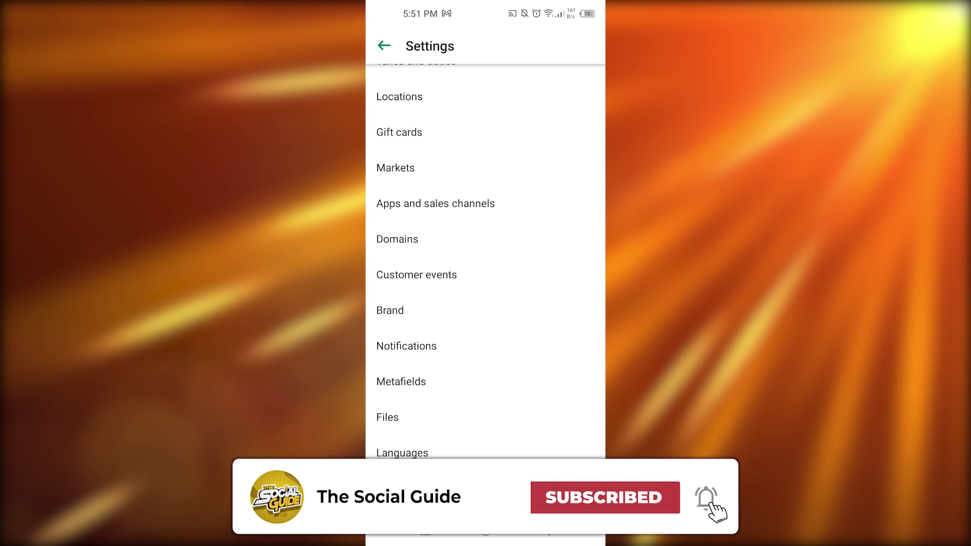
- Browse further settings categories such as Taxes and duties, Markets, Domains and Languages
scroll(486, 273, "up", 1)
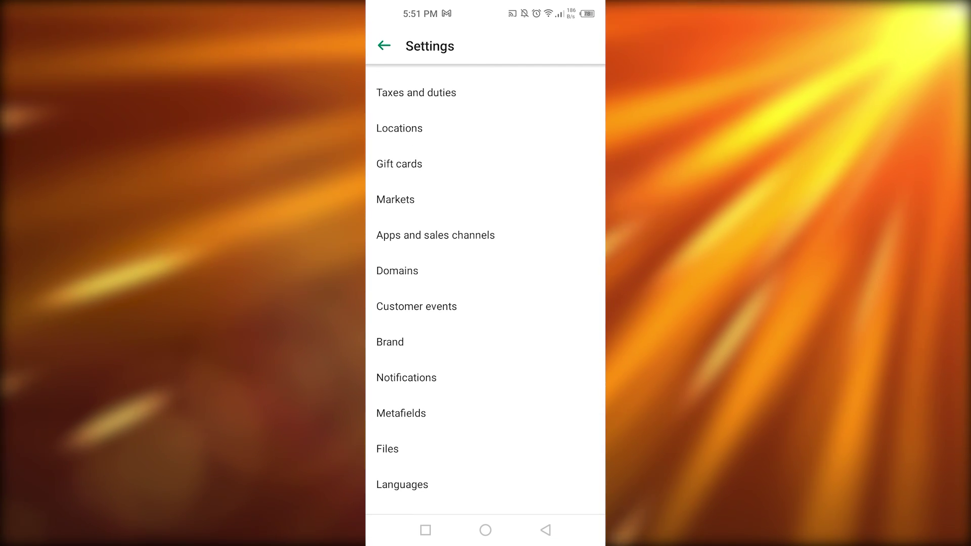
scroll(485, 288, "down", 2)
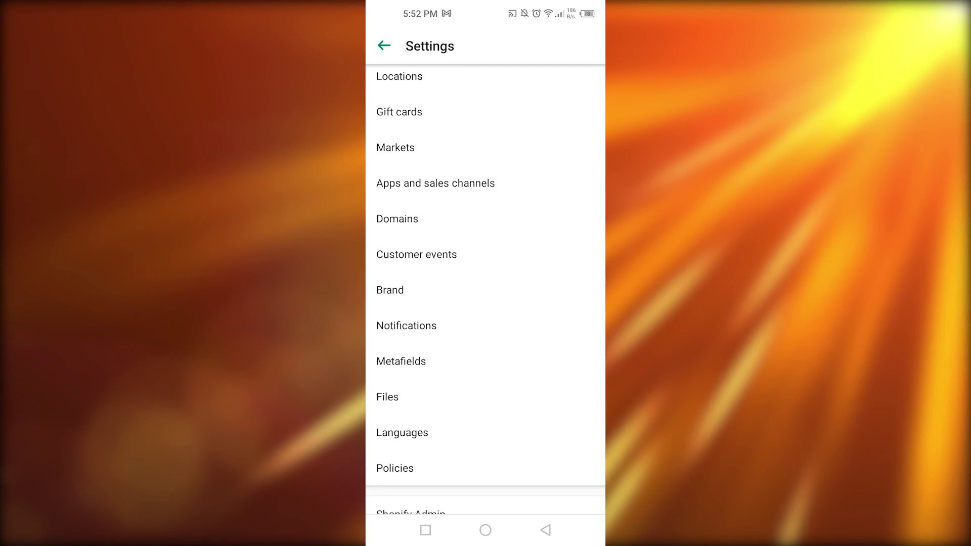
scroll(486, 288, "down", 2)
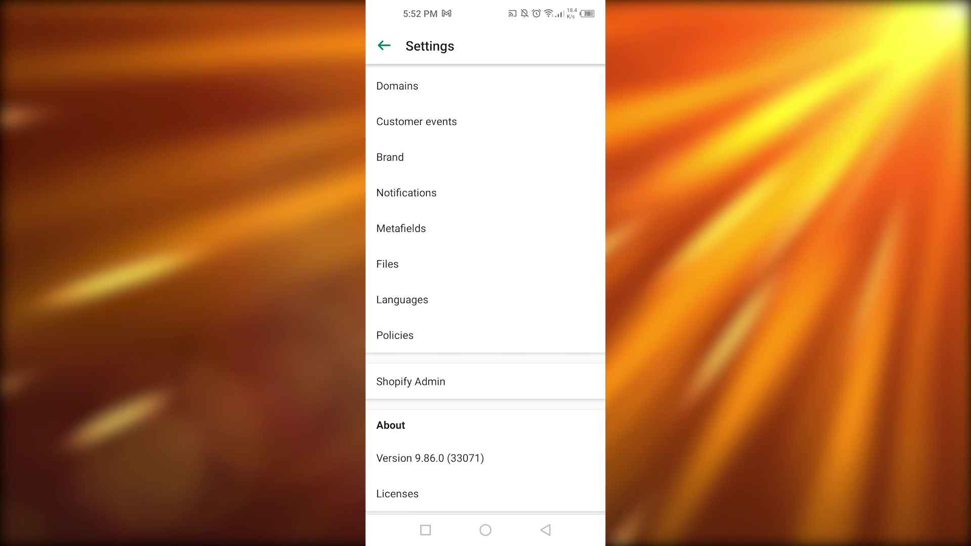
scroll(486, 344, "up", 3)
scroll(485, 283, "up", 10)
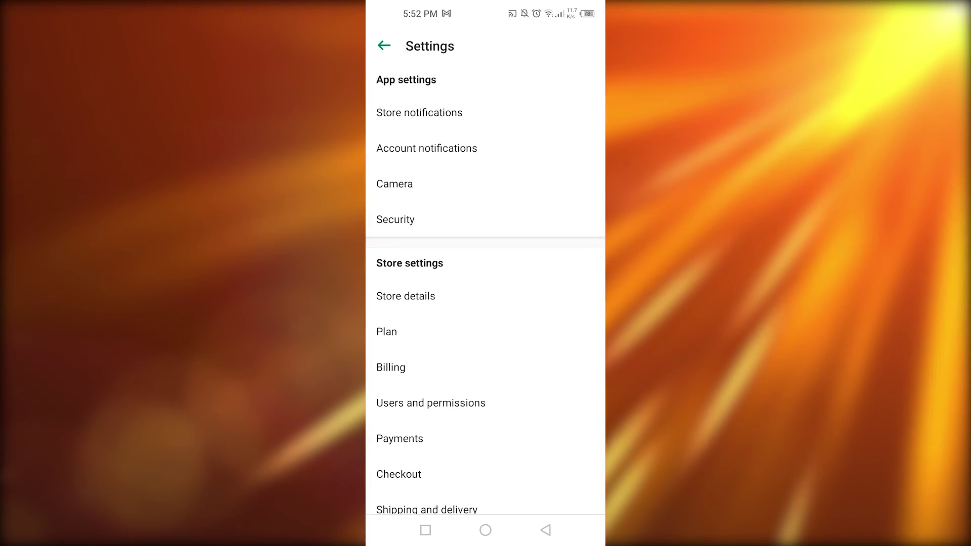
scroll(486, 283, "down", 10)
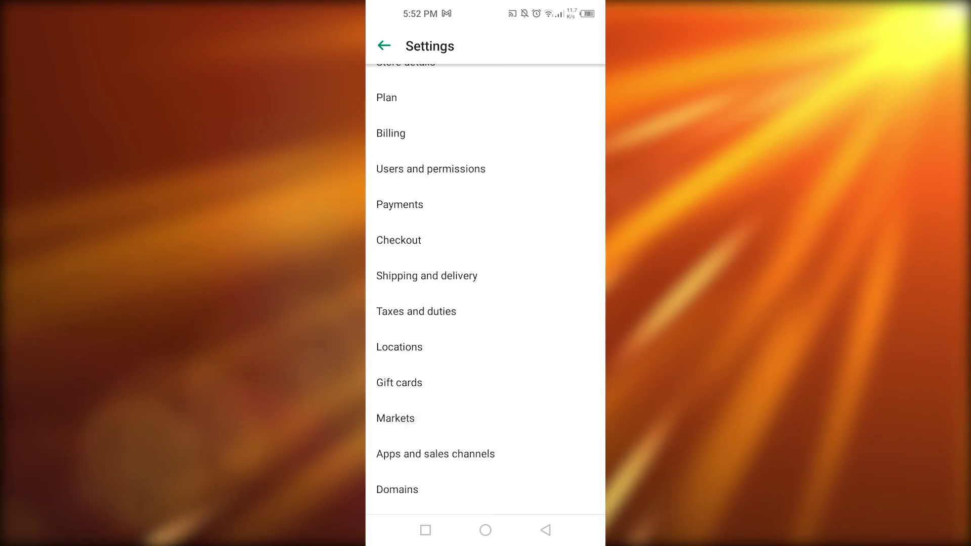
scroll(485, 283, "up", 2)
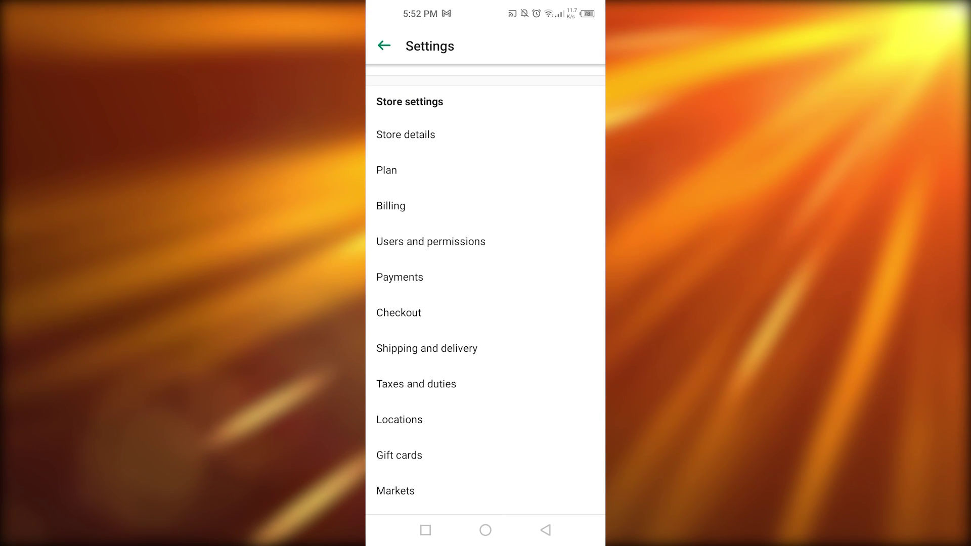
scroll(486, 283, "down", 2)
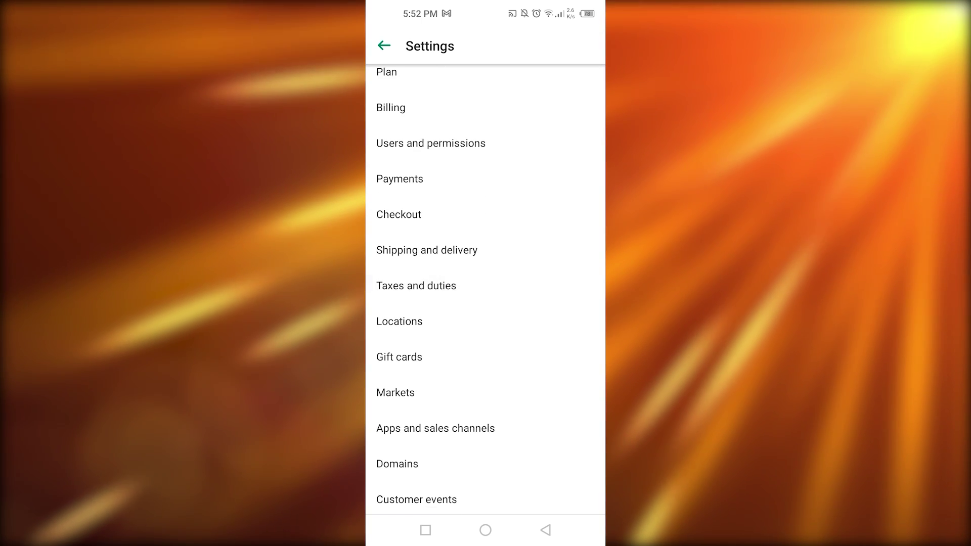
scroll(486, 284, "down", 4)
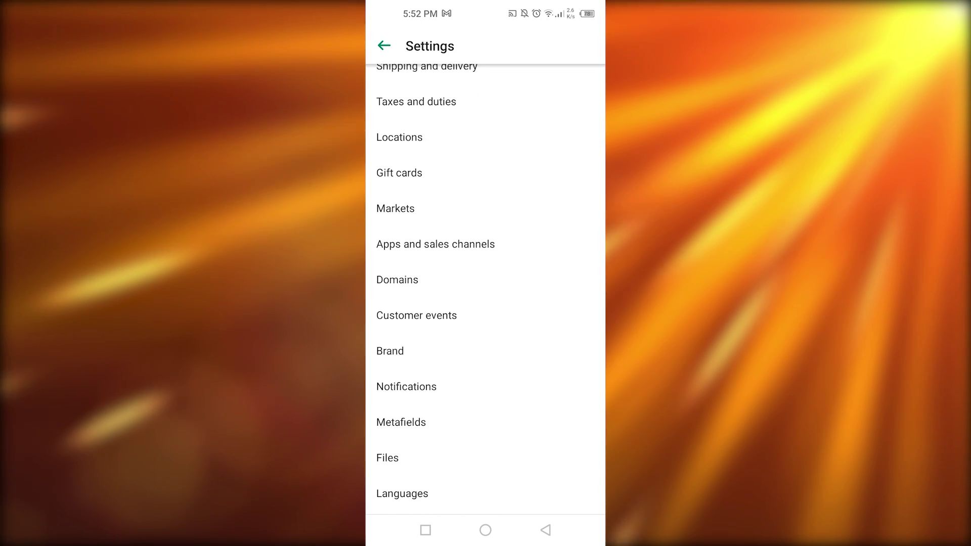
- Title the new product 'Dress' and describe it as 'A pink summer dress for women'
left_click(384, 46)
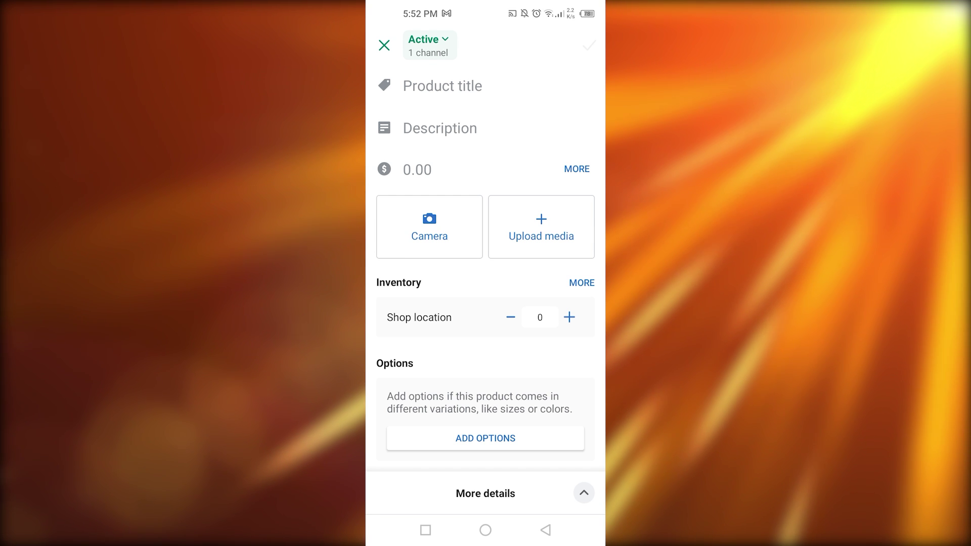
left_click(443, 85)
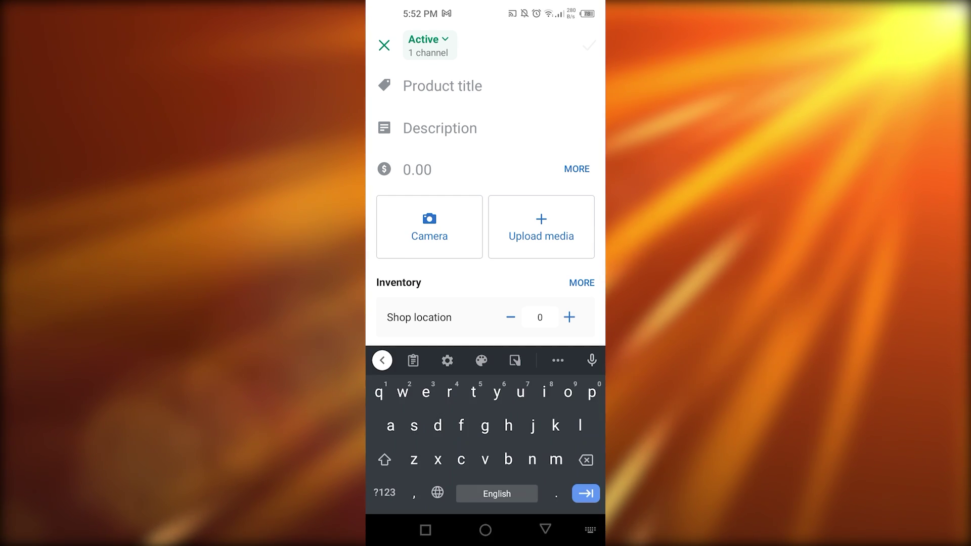
type("H")
key("BackSpace")
key("BackSpace")
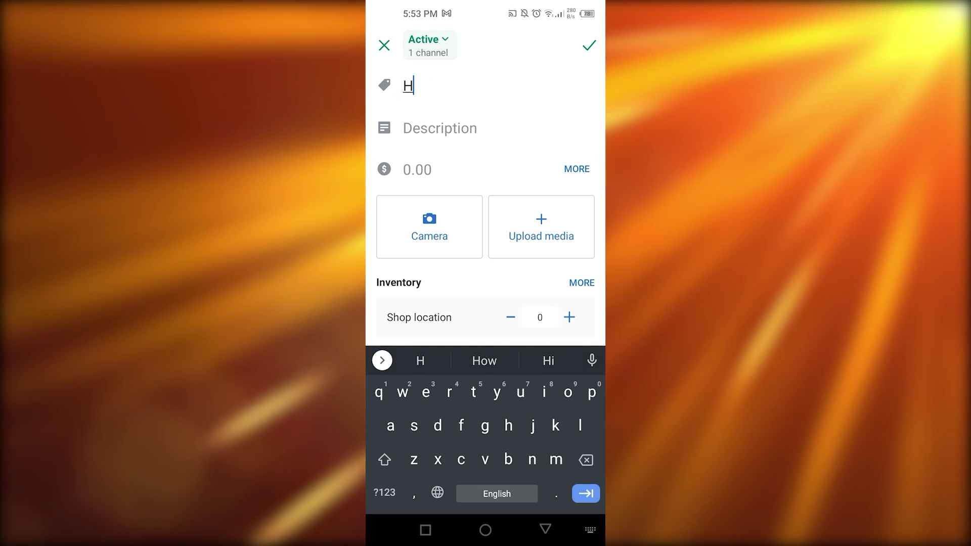
key("BackSpace")
type("Dress")
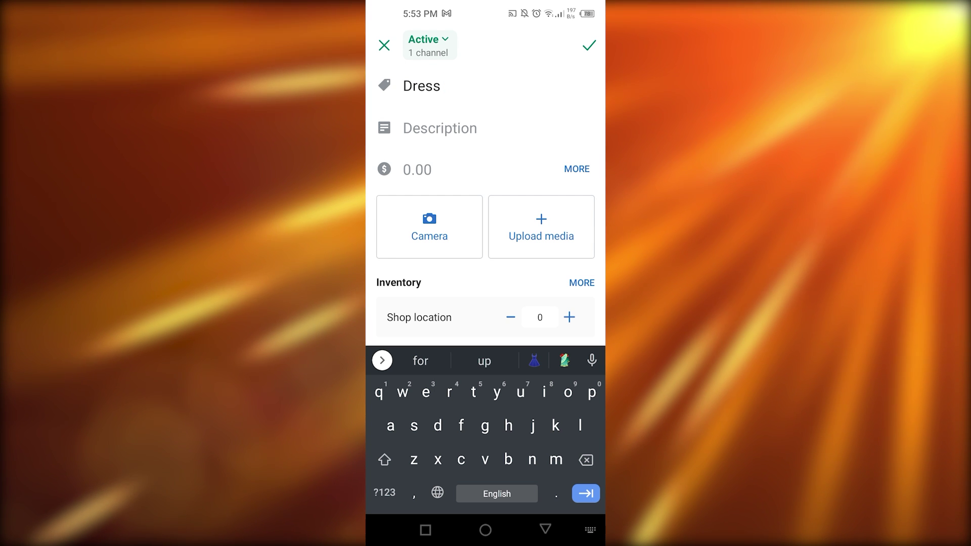
left_click(440, 128)
type("A pink summer dress for women")
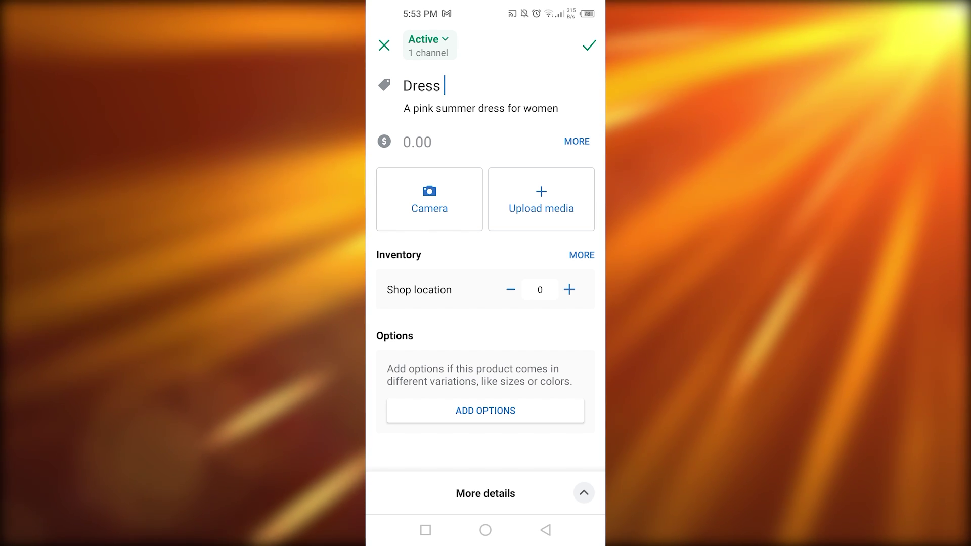
- Set the Dress price to PKR 1,500 and cost per item to PKR 500
left_click(577, 142)
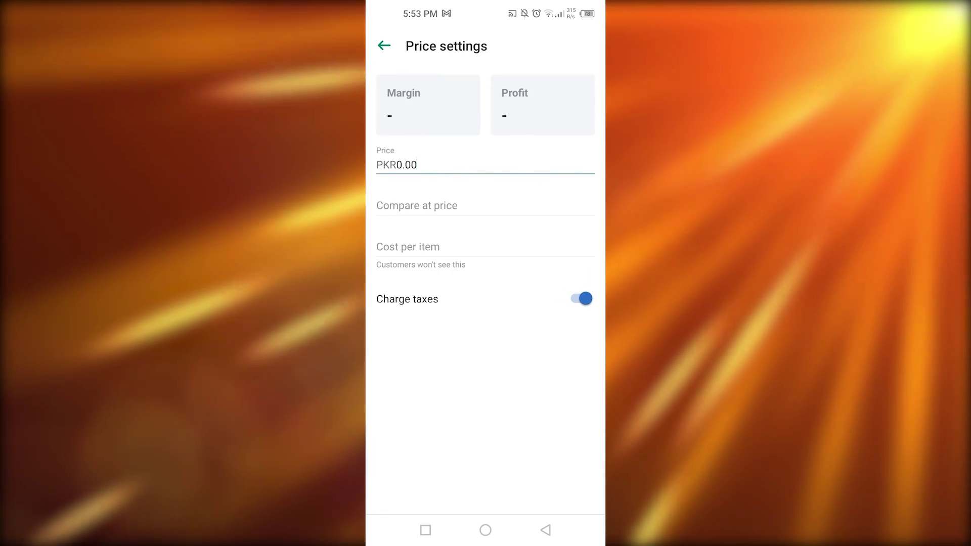
left_click(416, 164)
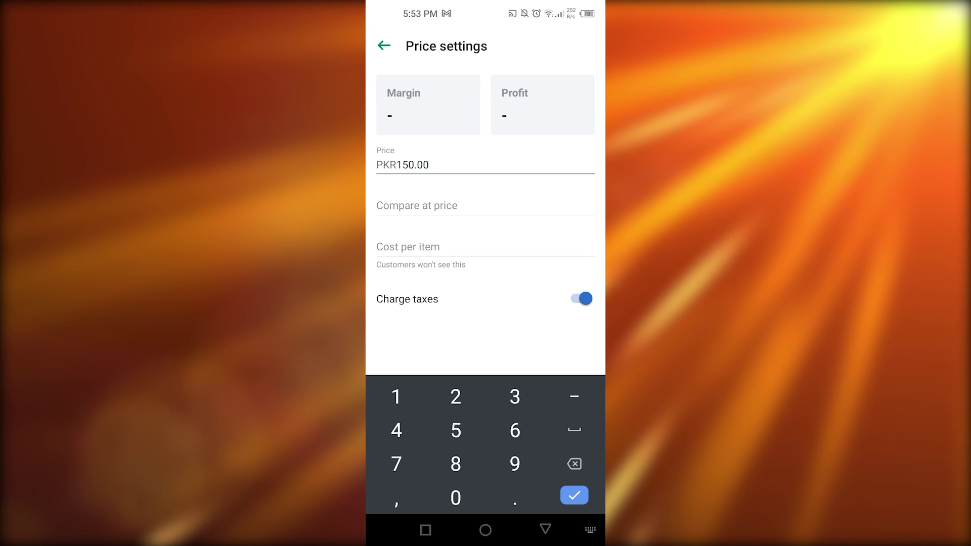
type(",50")
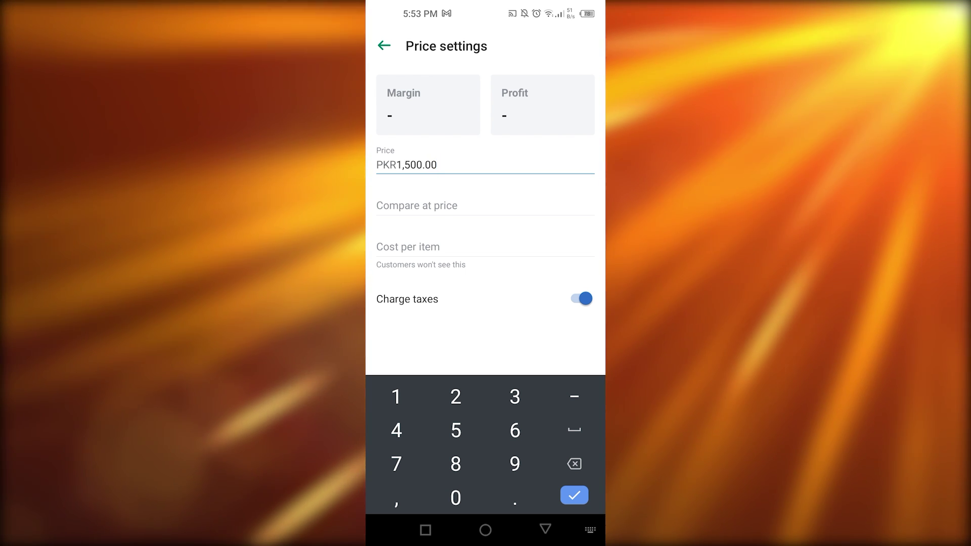
left_click(456, 205)
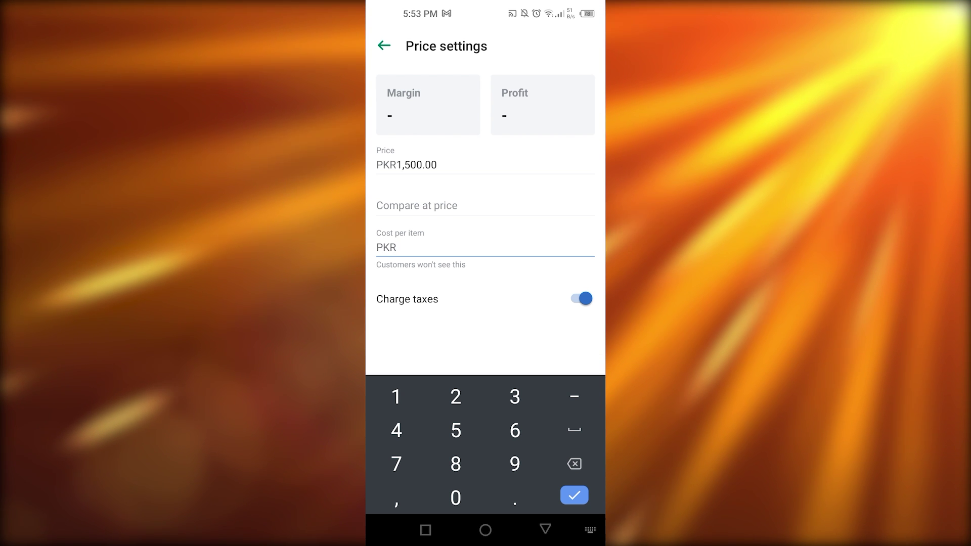
type("500.00")
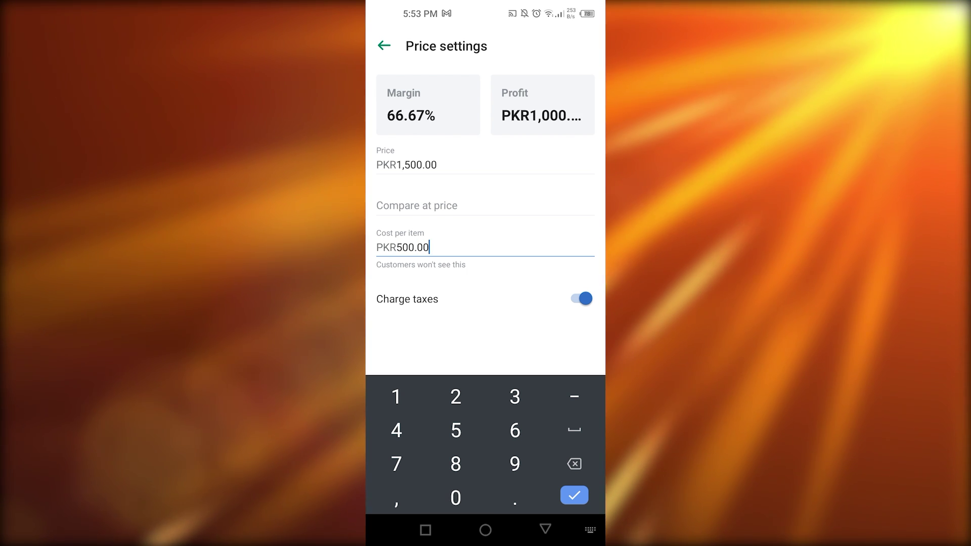
left_click(574, 496)
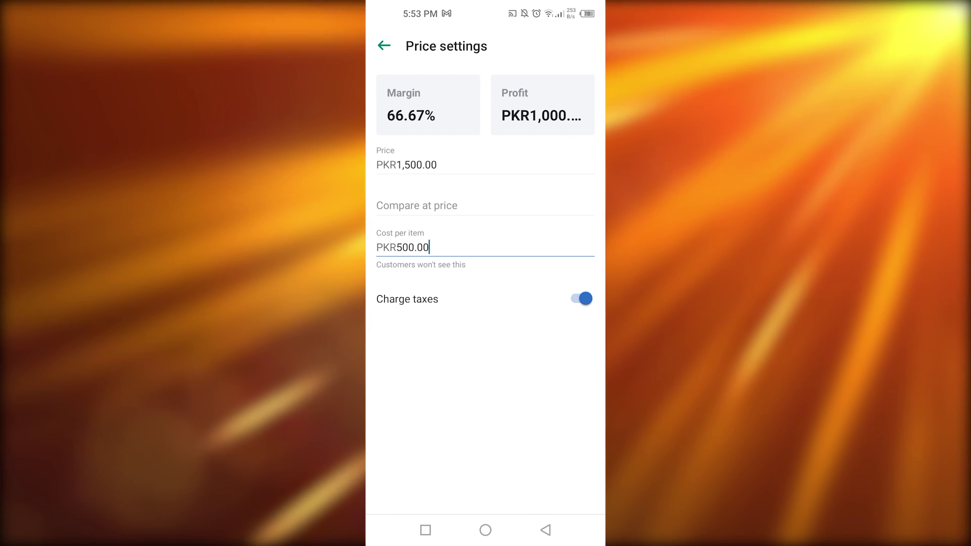
left_click(384, 46)
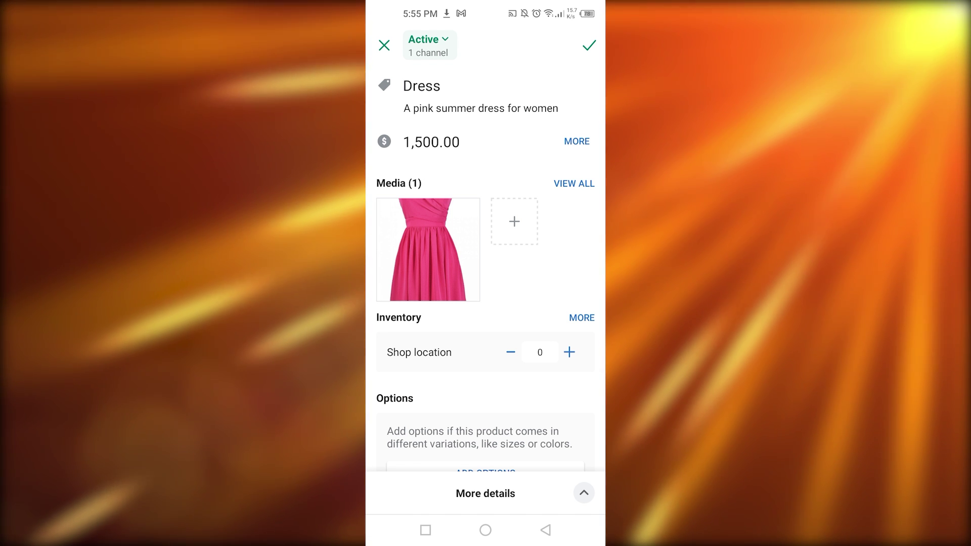
- Add a Size option to the Dress with values Small, Medium and Large
scroll(486, 278, "down", 1)
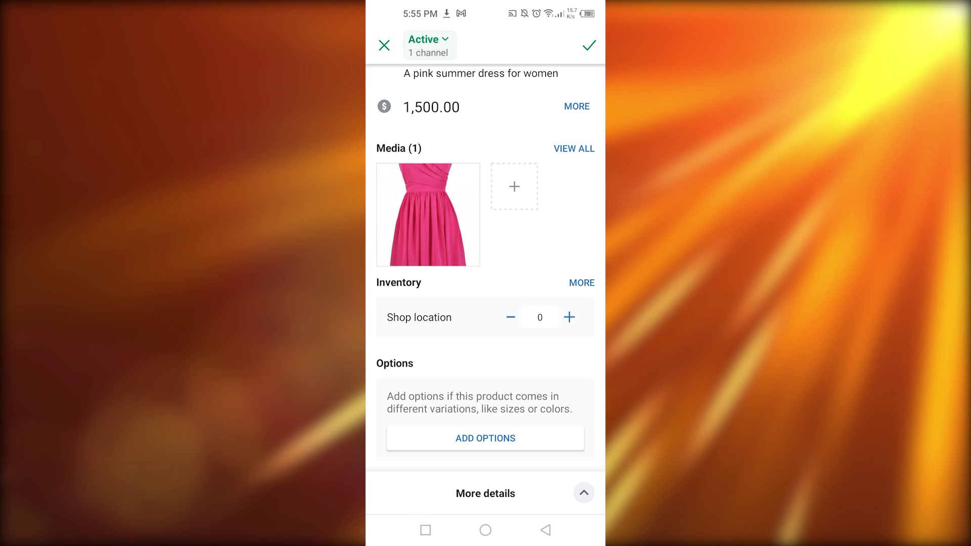
left_click(485, 438)
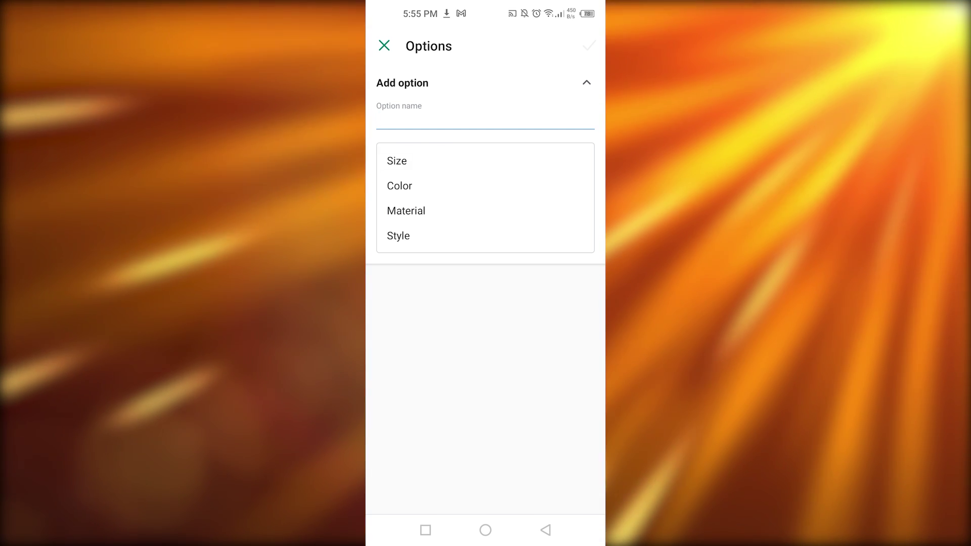
left_click(397, 160)
type("S")
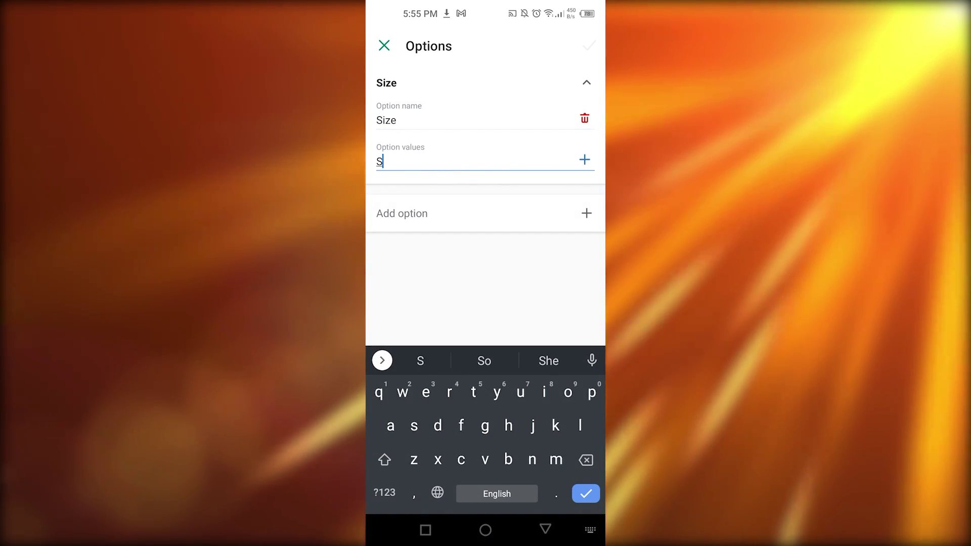
type("mall")
key("Return")
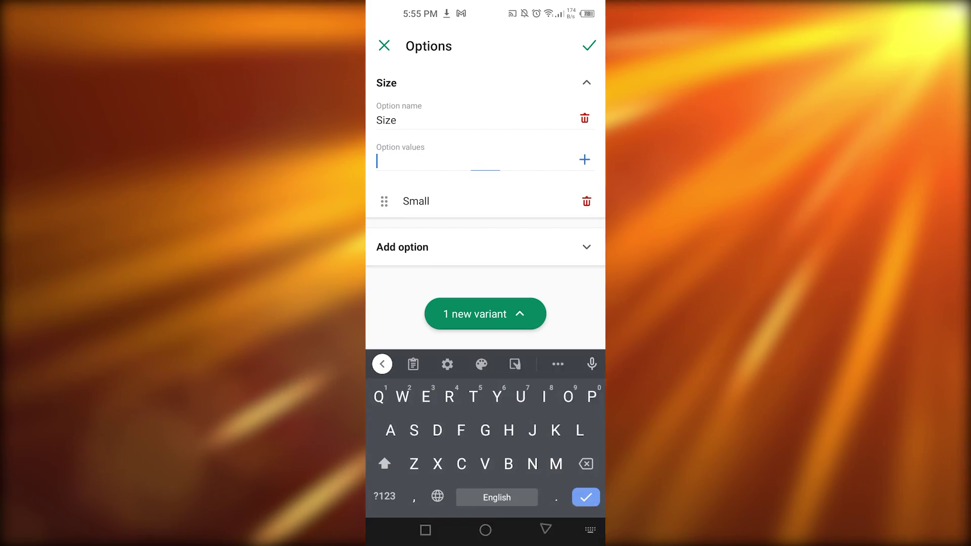
type("Medium")
key("Return")
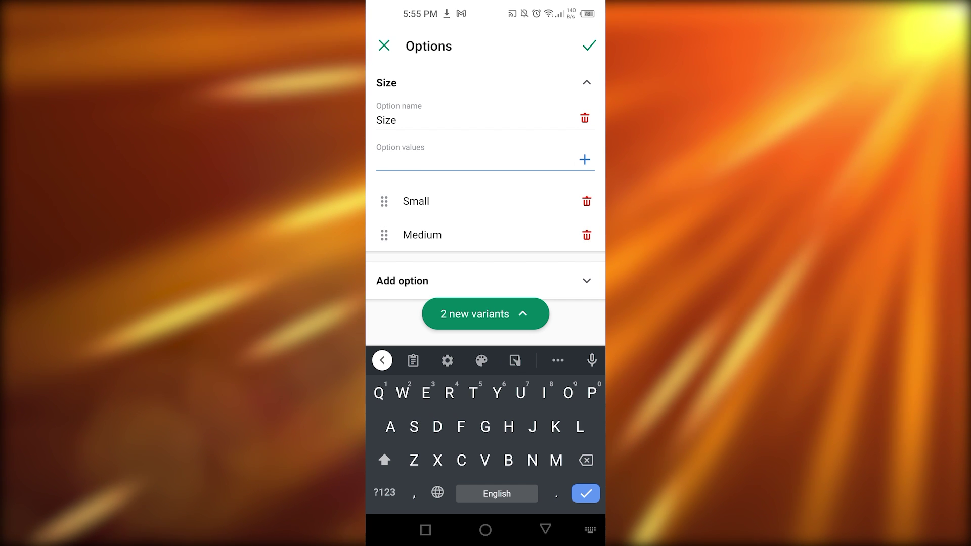
type("Larg")
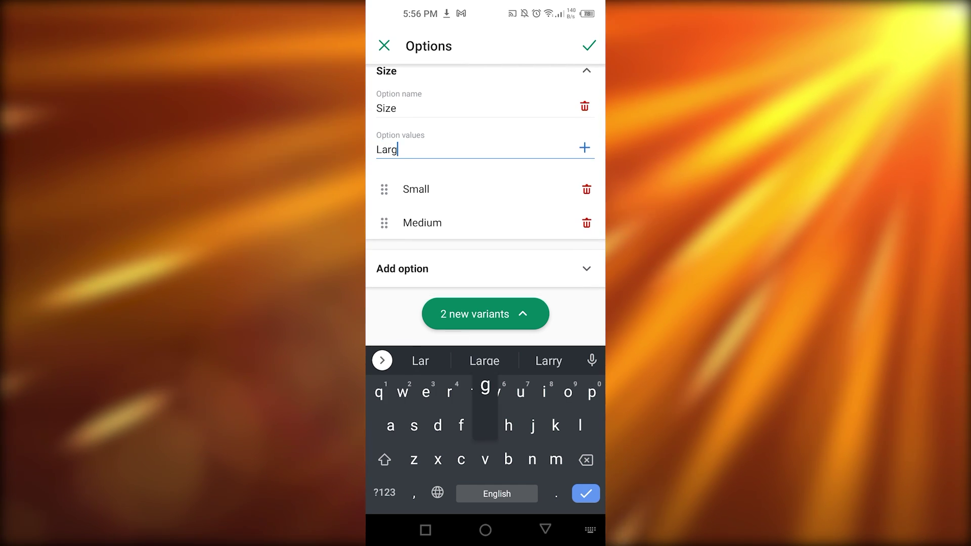
type("e")
key("Return")
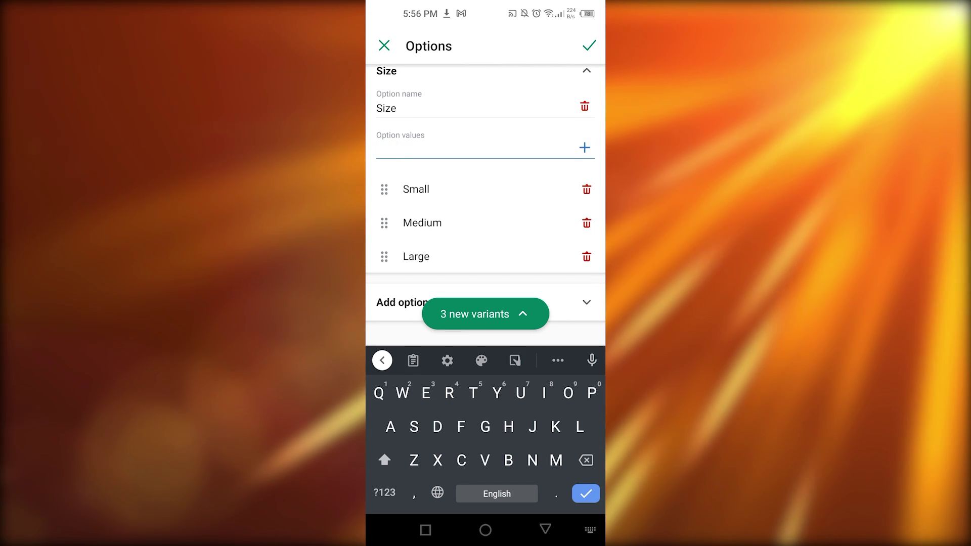
key("Escape")
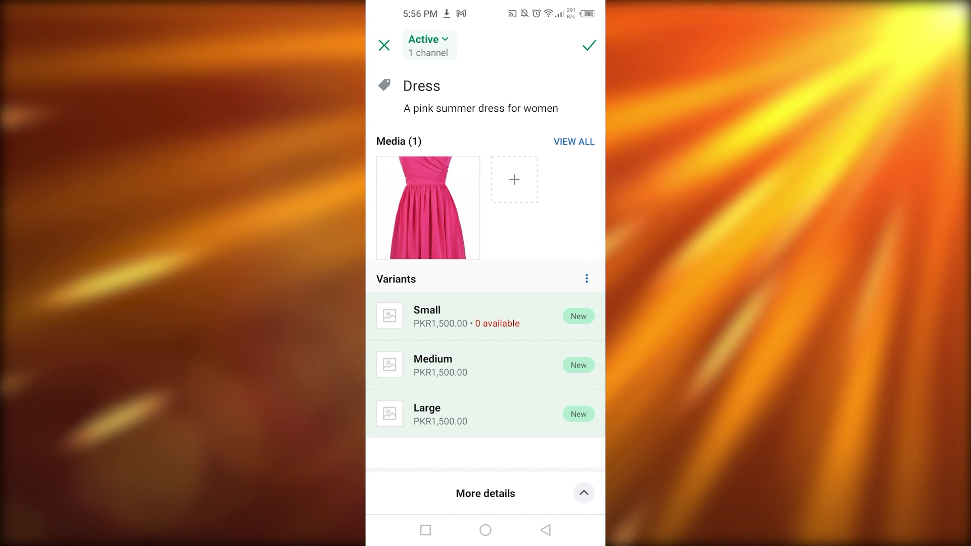
- Open the product's Organization details, leaving the vendor field empty
left_click(584, 493)
left_click(433, 492)
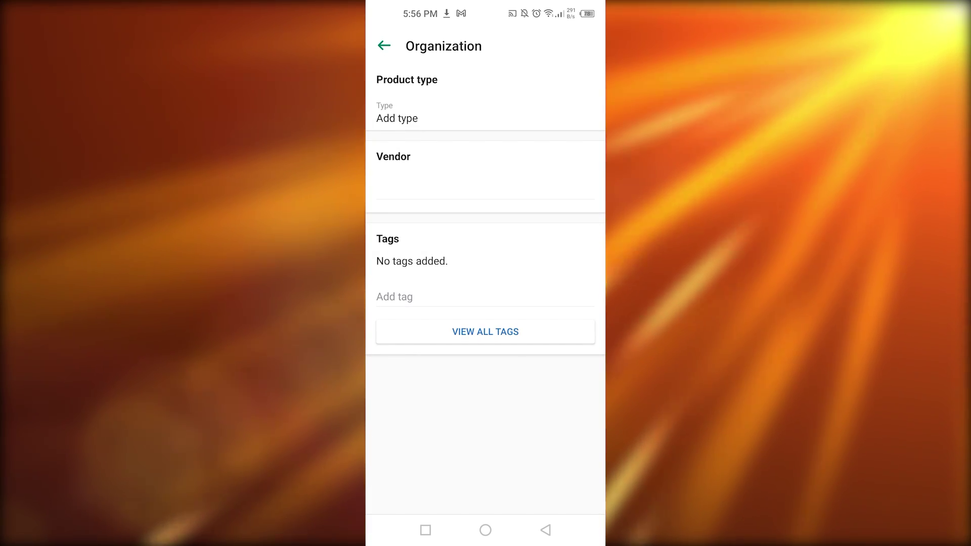
left_click(485, 188)
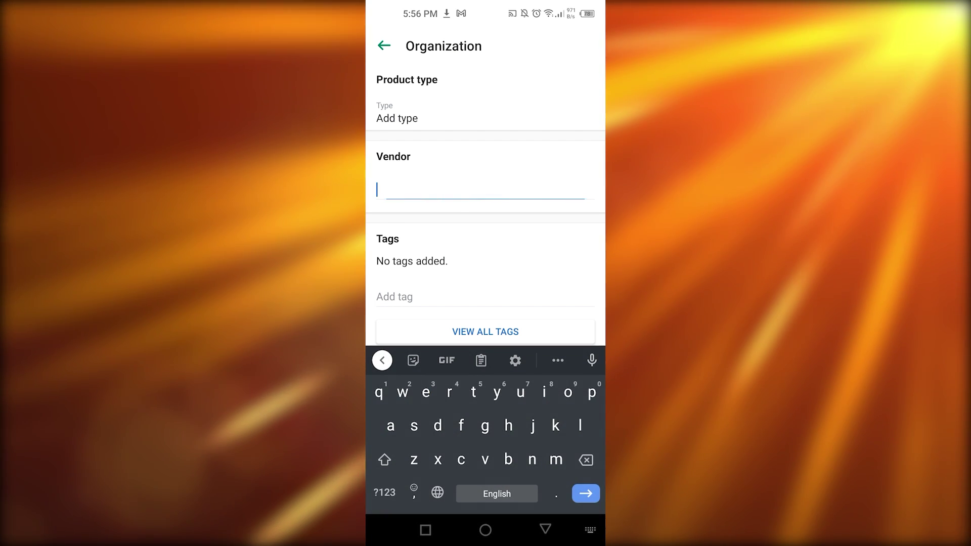
type("t")
key("BackSpace")
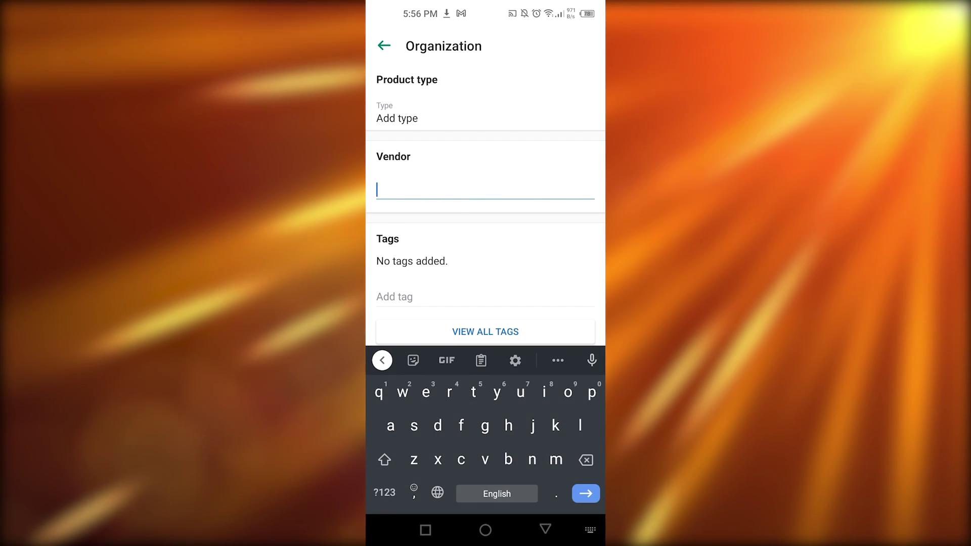
- Tag the Dress with 'dress' and 'pink' and return to the edit page
left_click(485, 297)
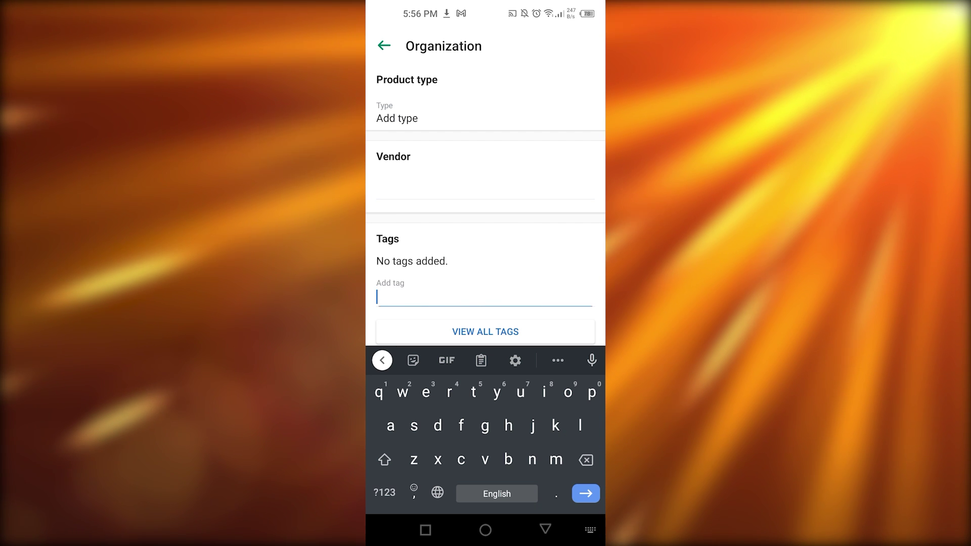
type("dr")
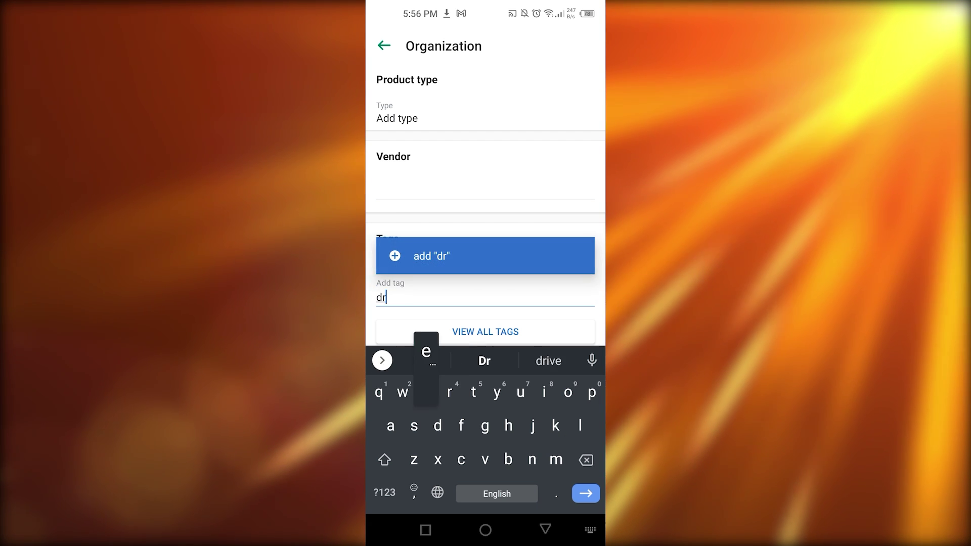
type("ess")
key("Return")
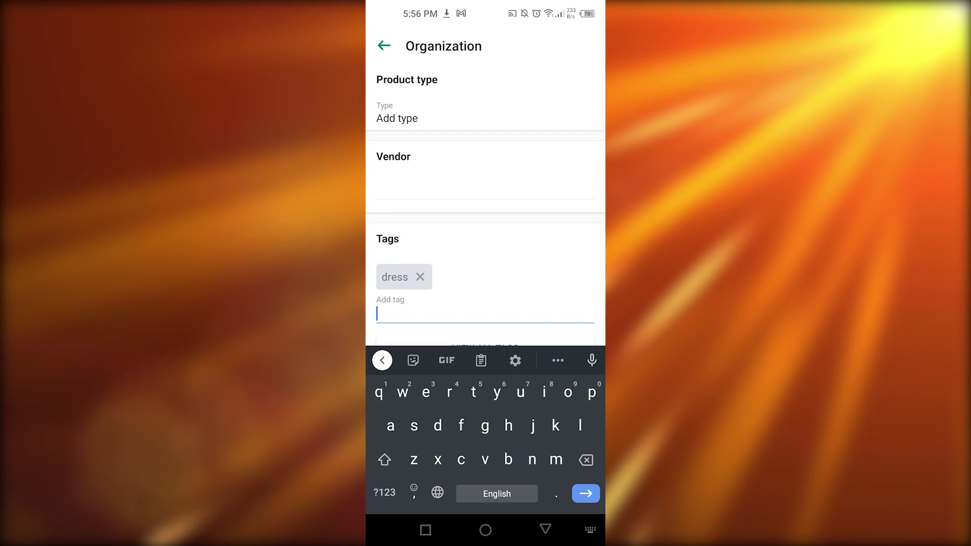
type("pink")
key("Return")
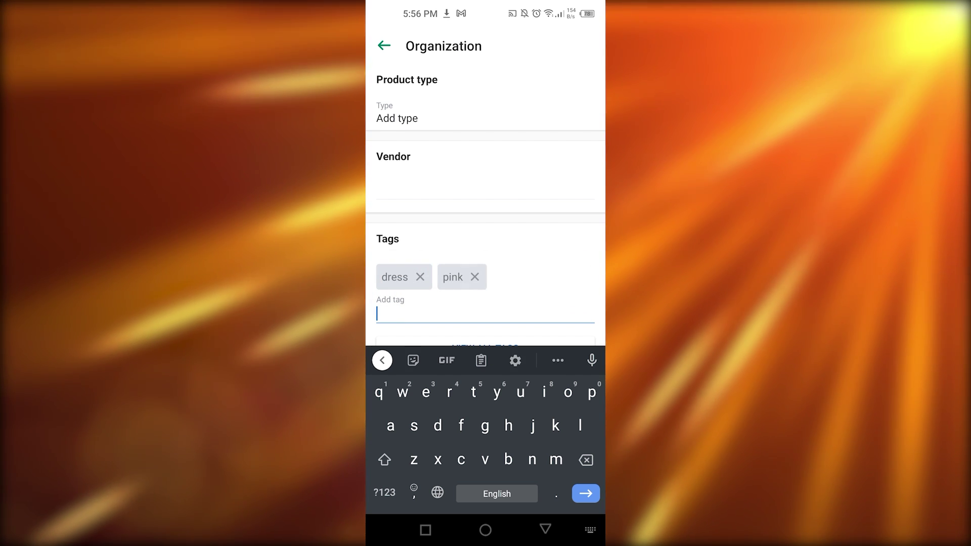
key("Escape")
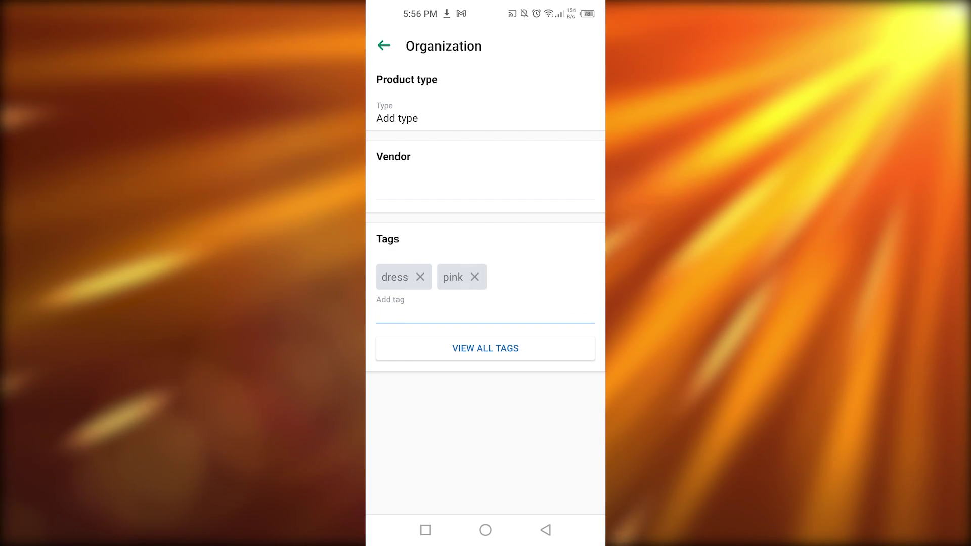
key("Escape")
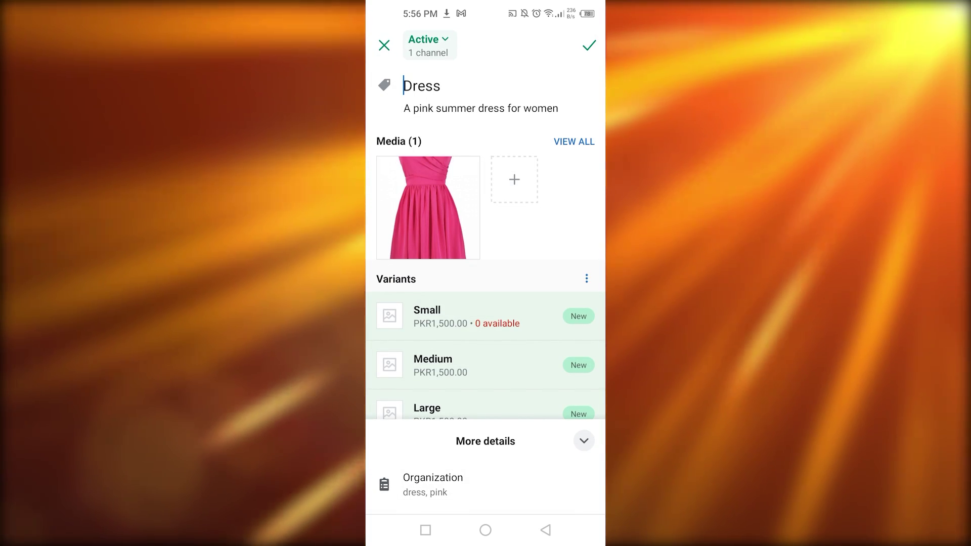
- Save the Dress product, then visit the Orders and Products sections
left_click(589, 46)
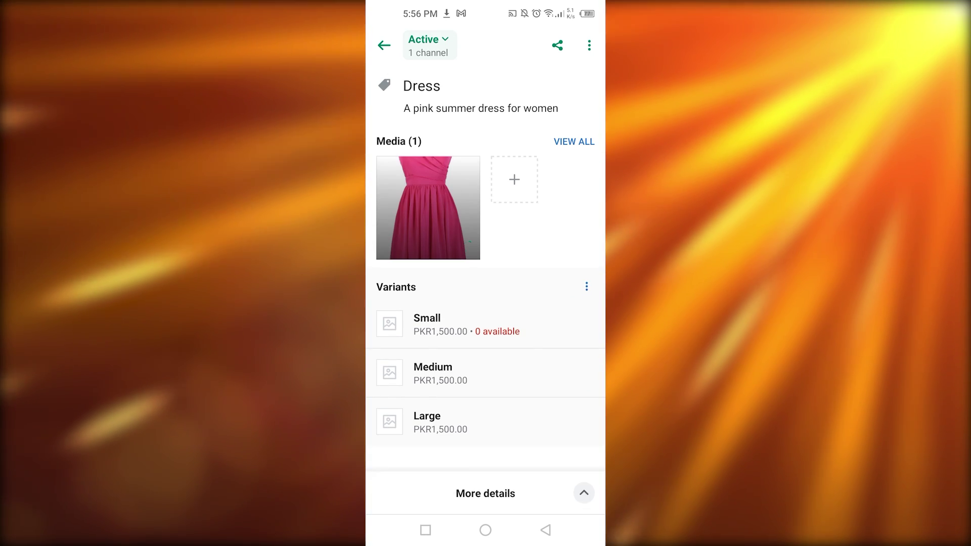
left_click(384, 45)
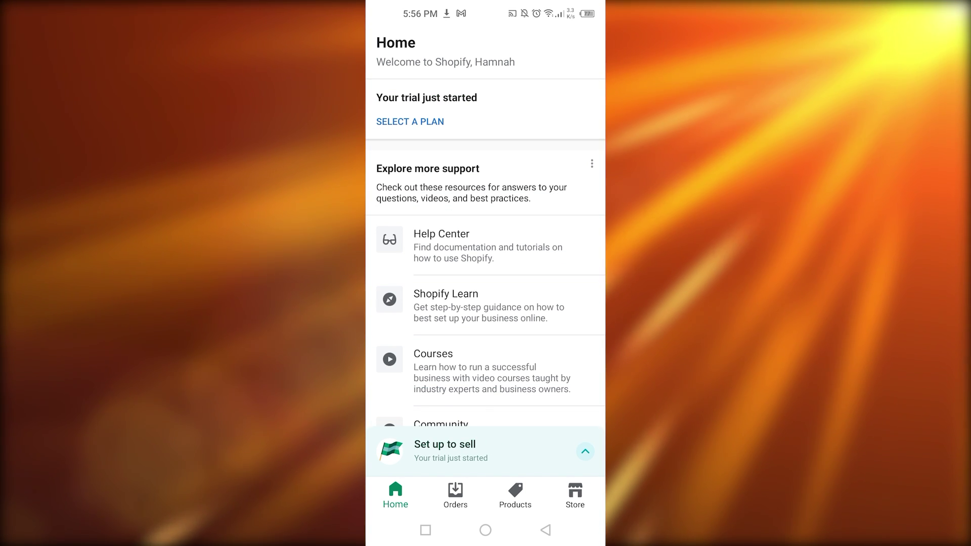
left_click(455, 493)
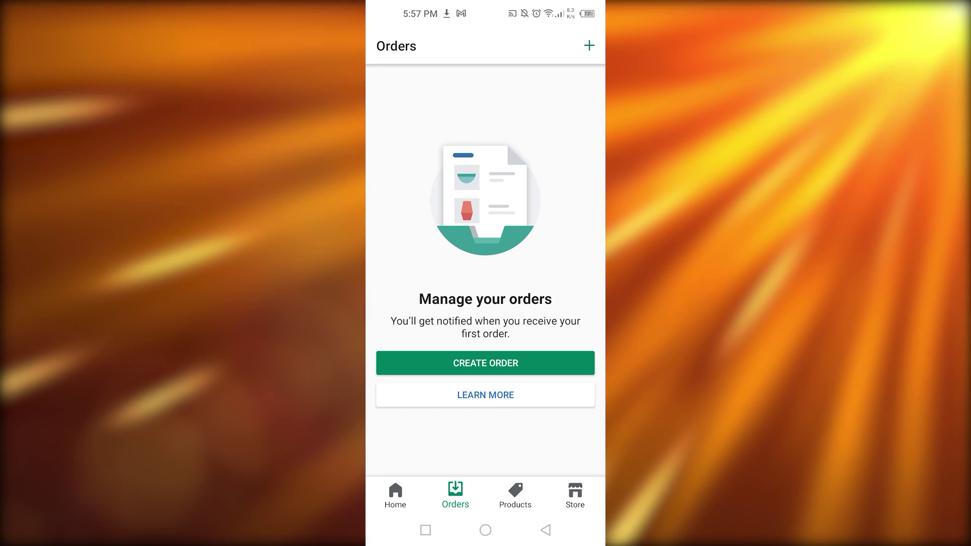
left_click(515, 493)
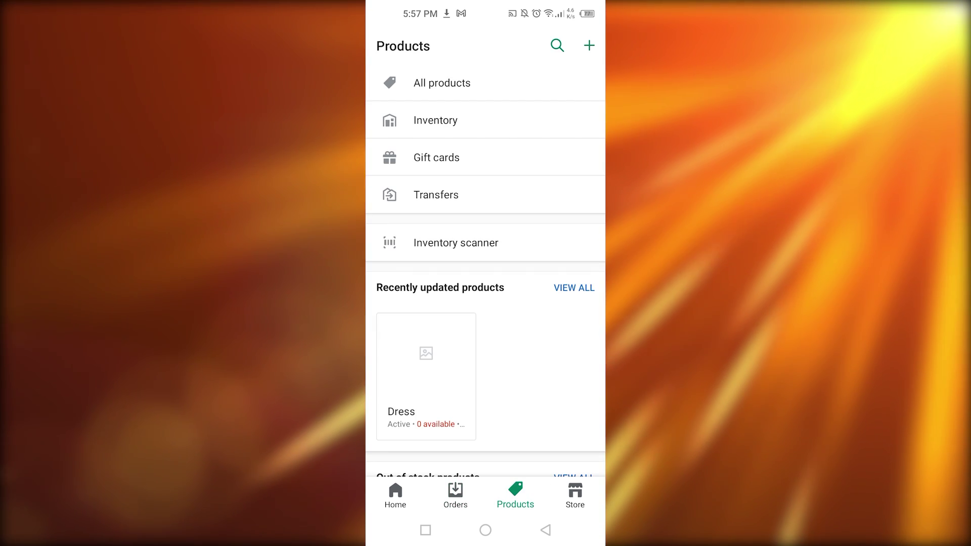
- Browse the Products list and add-product form, ending on the TestStore menu
scroll(486, 273, "down", 5)
scroll(486, 274, "up", 5)
scroll(486, 273, "down", 2)
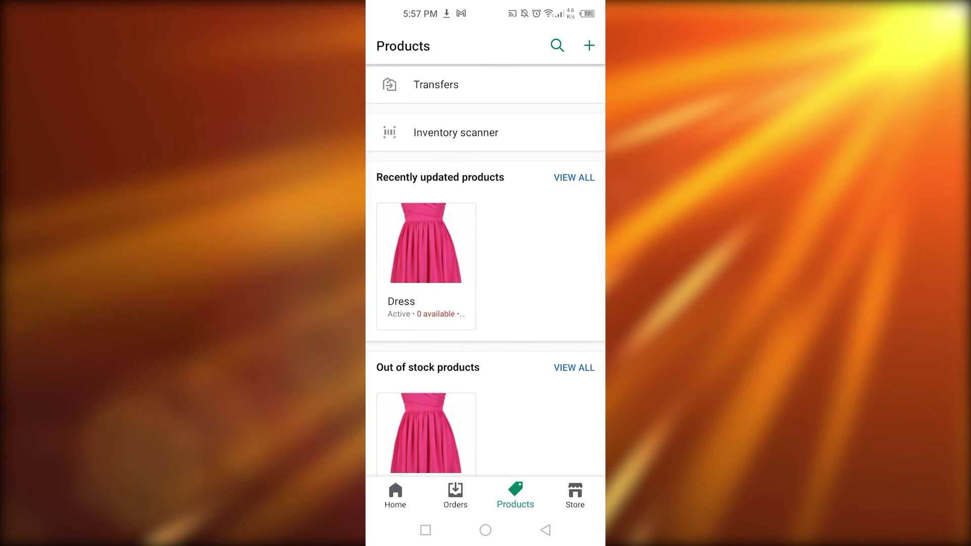
scroll(486, 273, "up", 2)
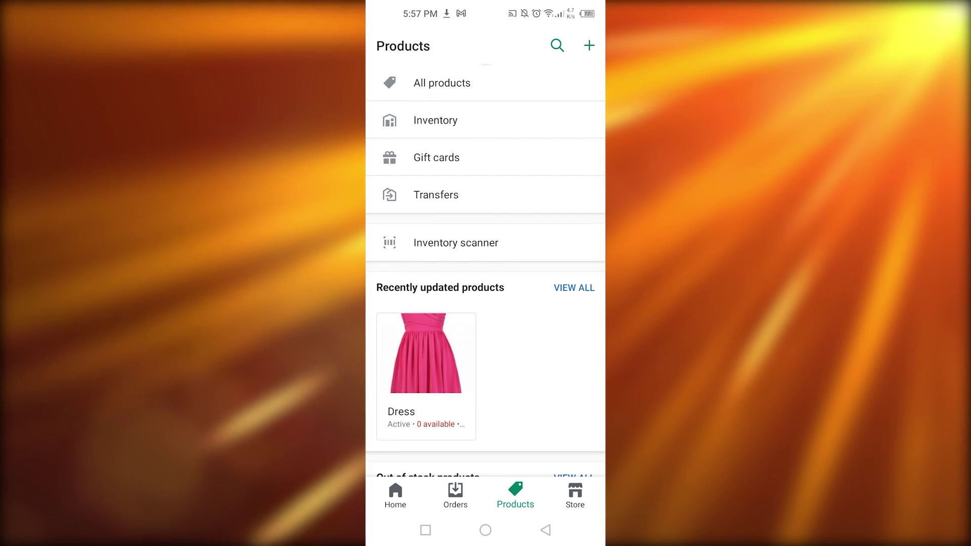
left_click(589, 45)
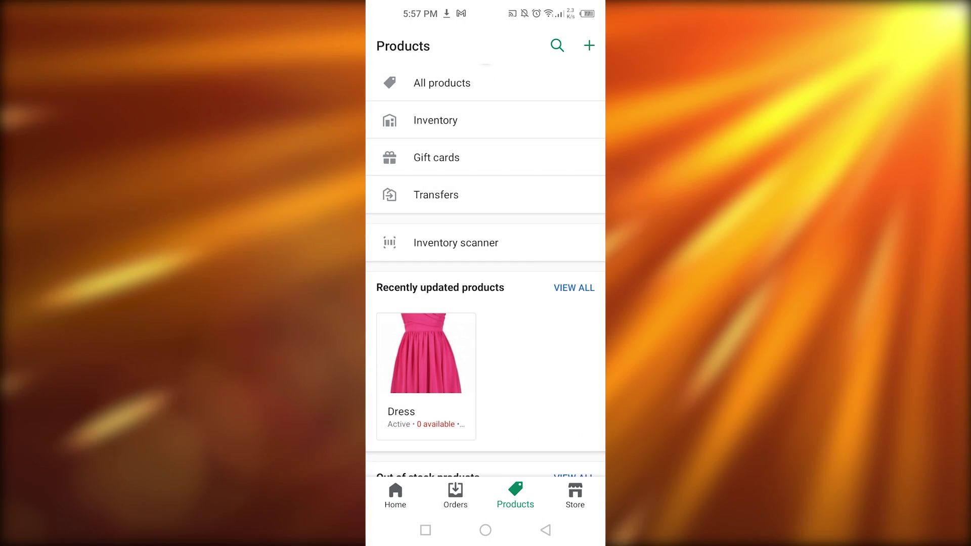
left_click(575, 493)
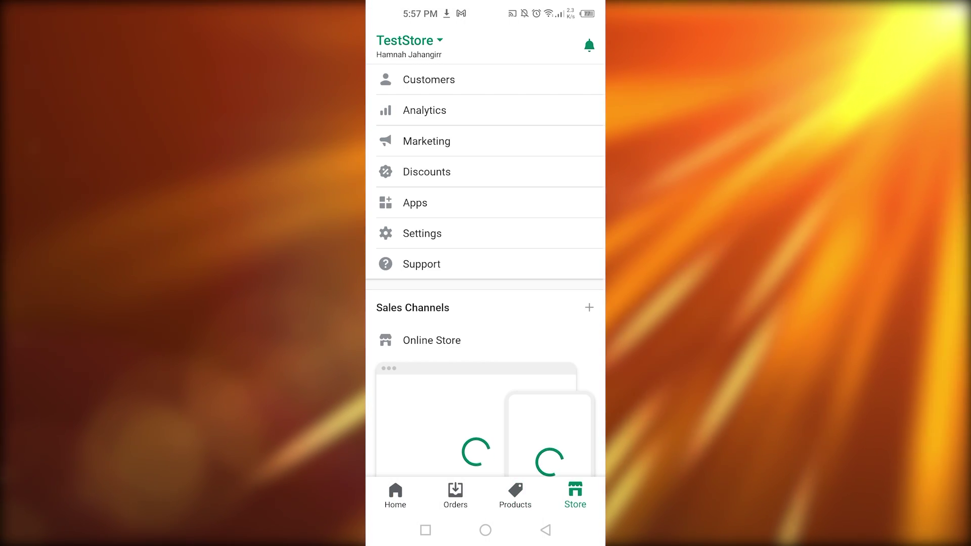
- Switch between Home and Orders, ending back on the Home feed
left_click(395, 493)
left_click(455, 494)
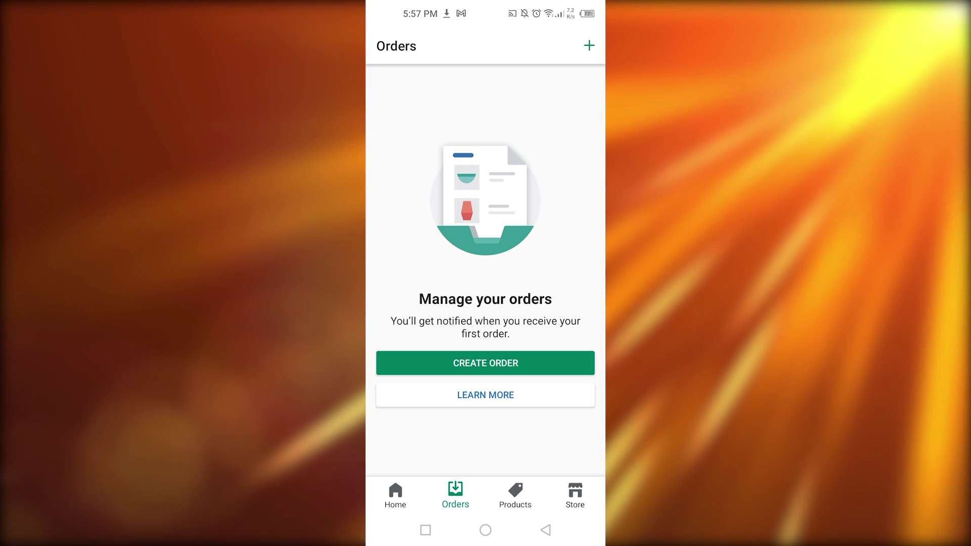
left_click(395, 493)
- Expand the Set up to sell checklist showing 1 of 4 tasks complete
scroll(486, 253, "down", 5)
scroll(486, 253, "down", 2)
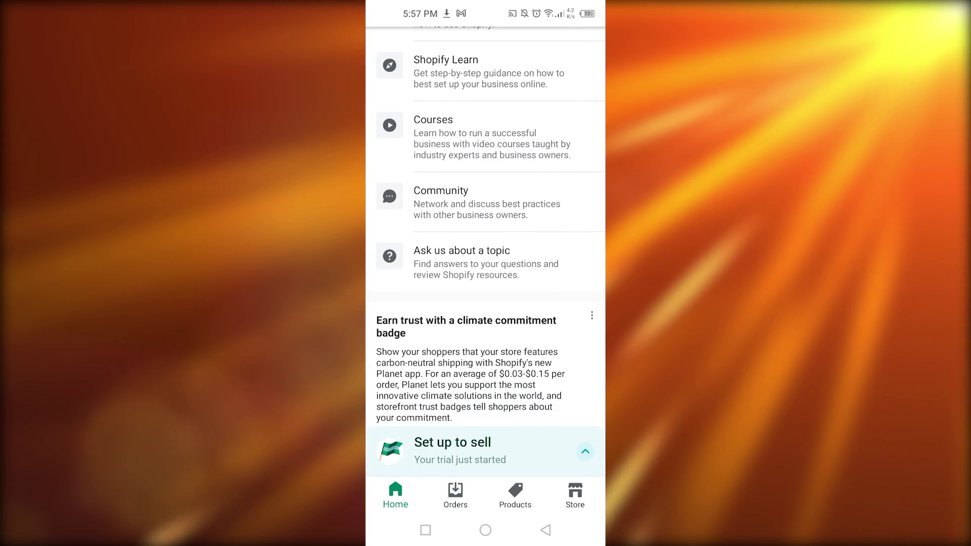
scroll(485, 253, "down", 3)
scroll(485, 253, "up", 5)
scroll(485, 253, "down", 10)
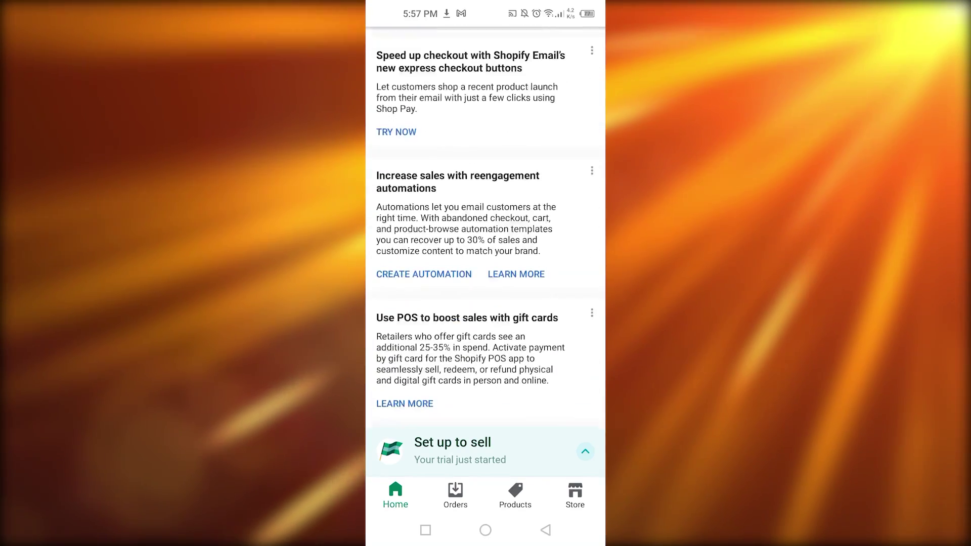
left_click(585, 451)
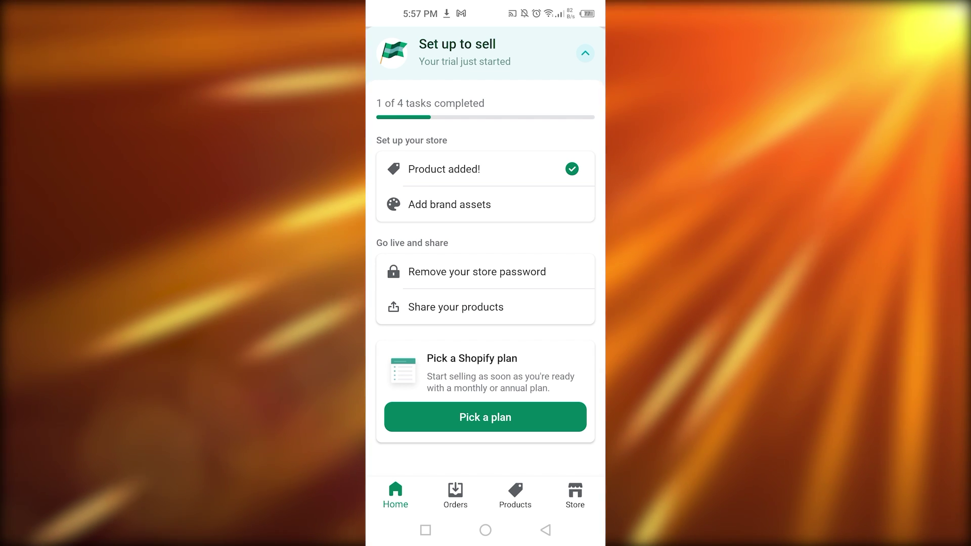
left_click(456, 307)
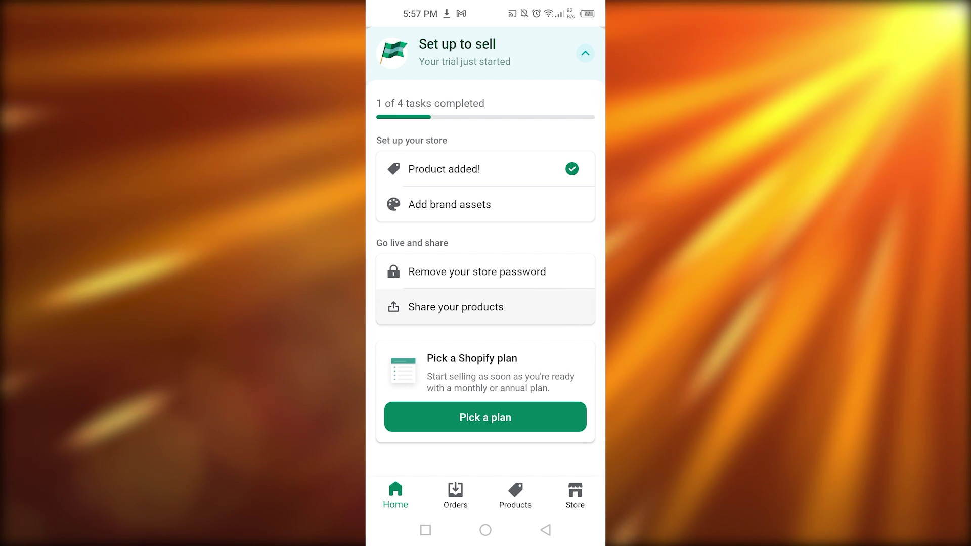
left_click(576, 495)
left_click(395, 494)
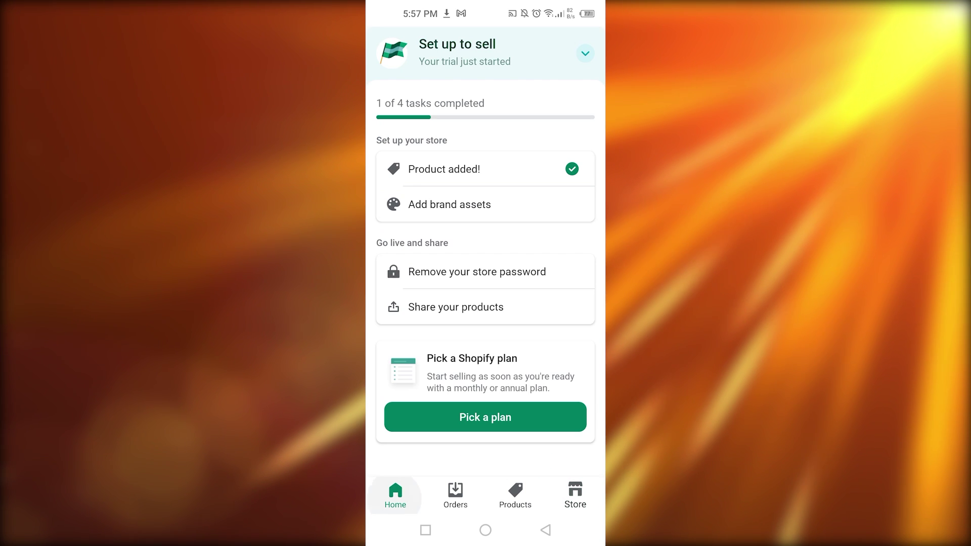